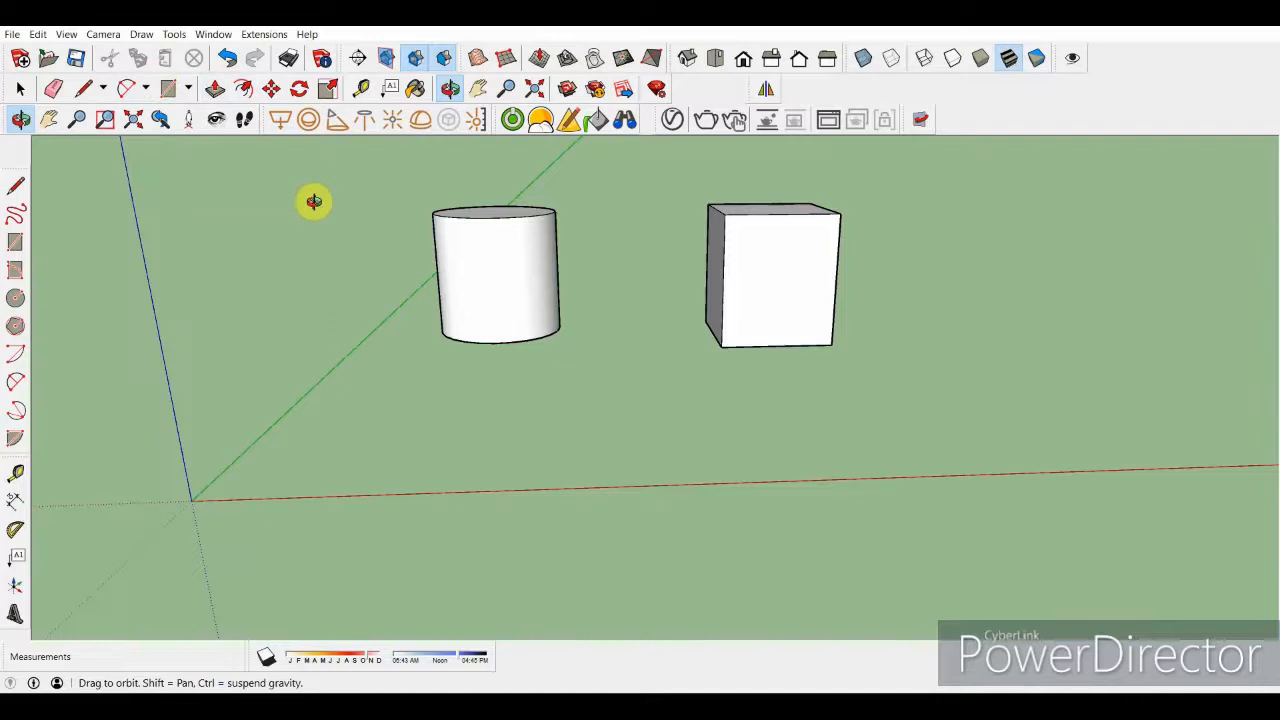
Step: Draw a horizontal circle with a radius of about 13587 m on the ground in front of the cylinder and box
drag(334, 237, 366, 271)
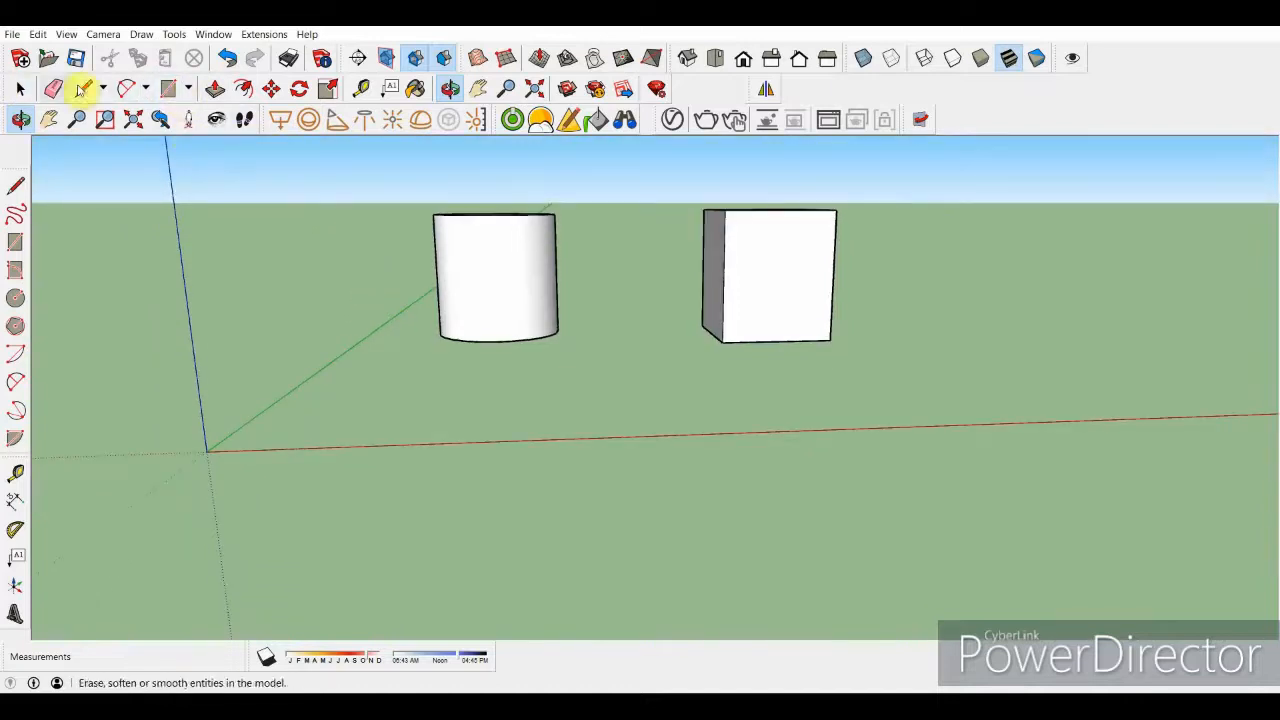
click(189, 90)
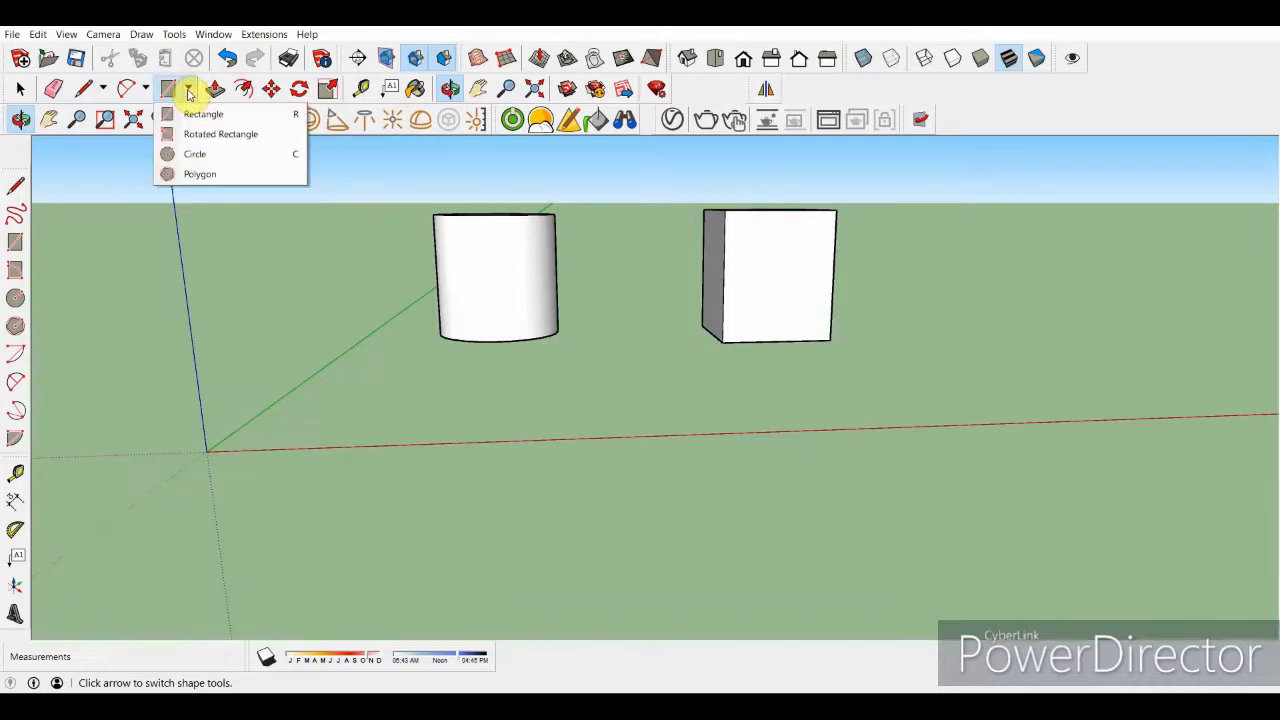
click(212, 158)
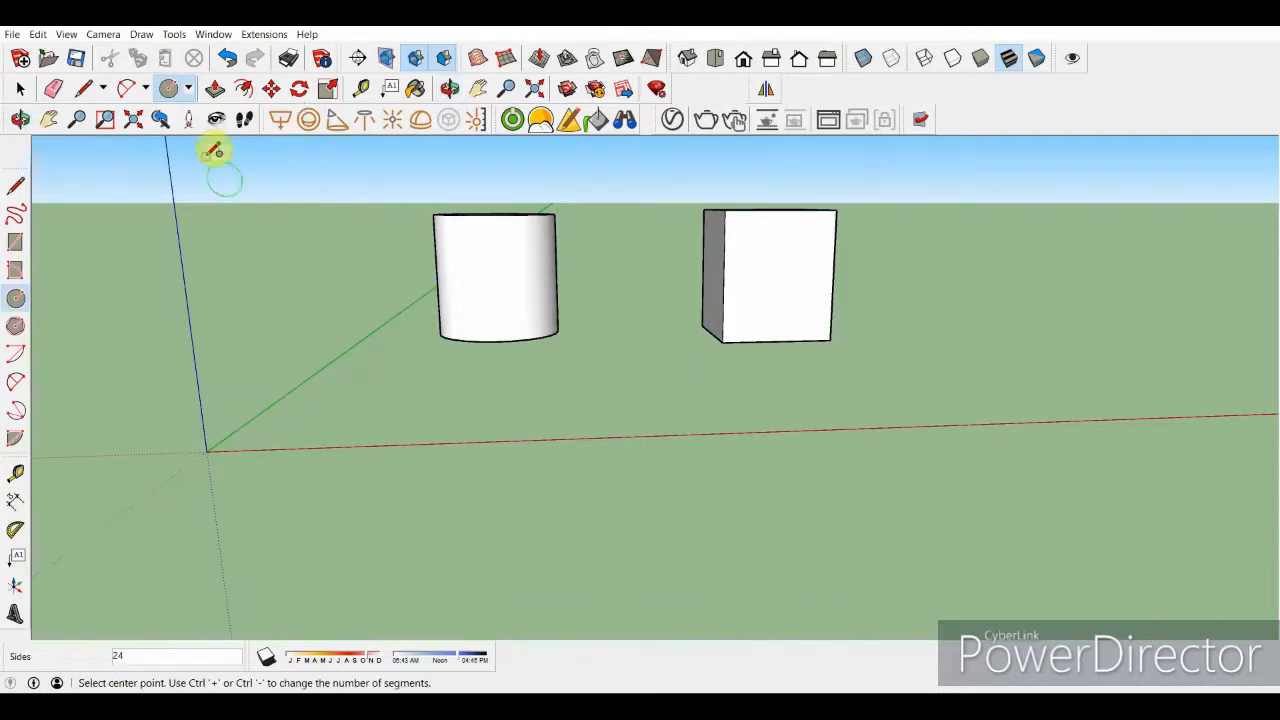
scroll(503, 380, up, 5)
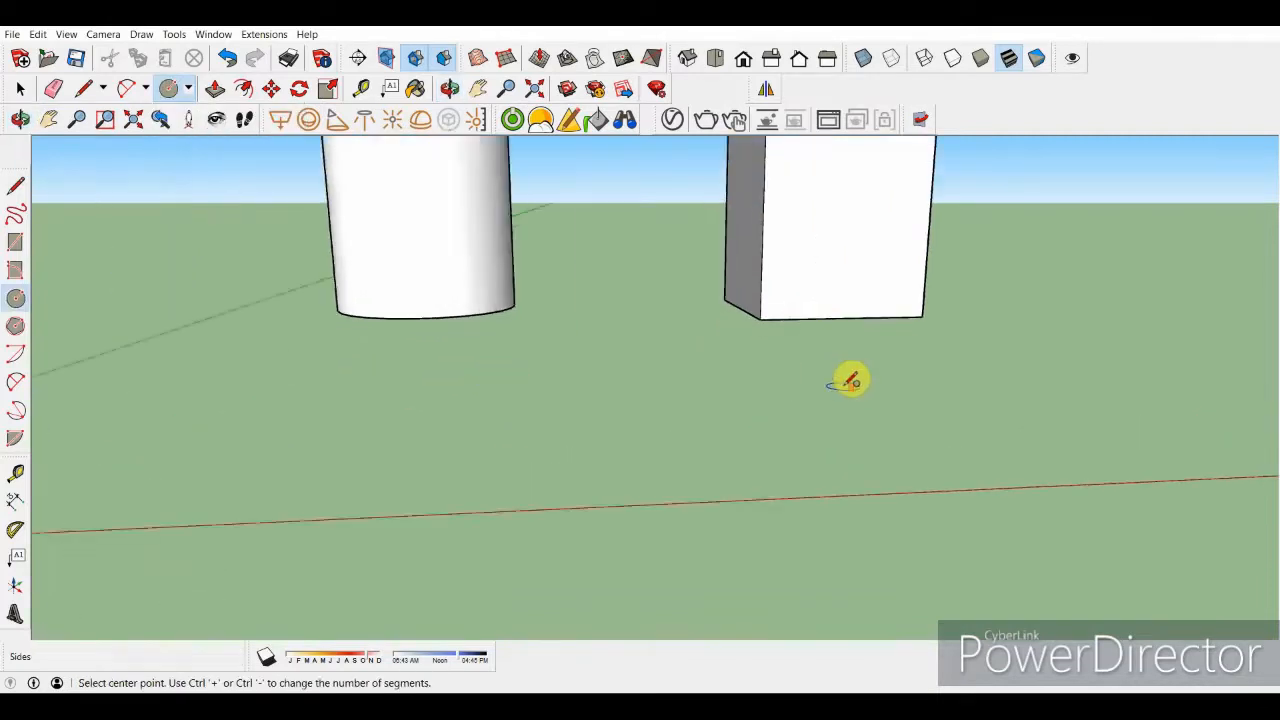
scroll(850, 380, up, 2)
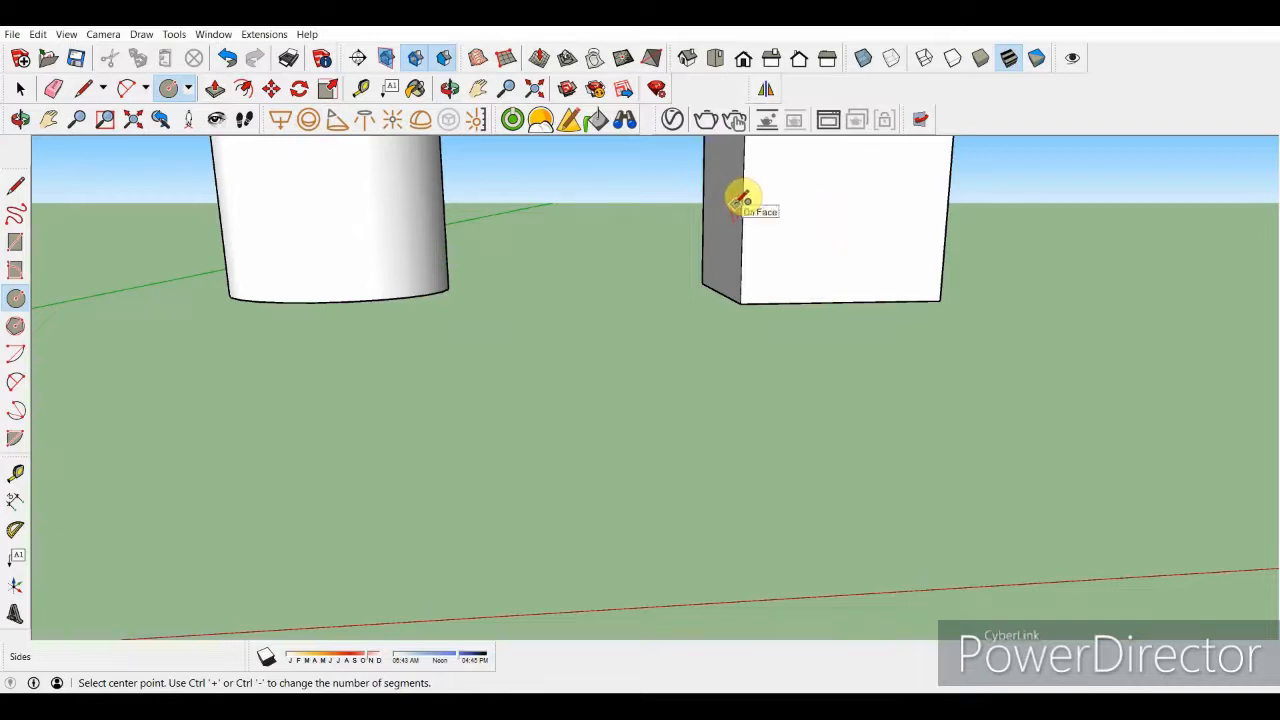
scroll(543, 420, up, 3)
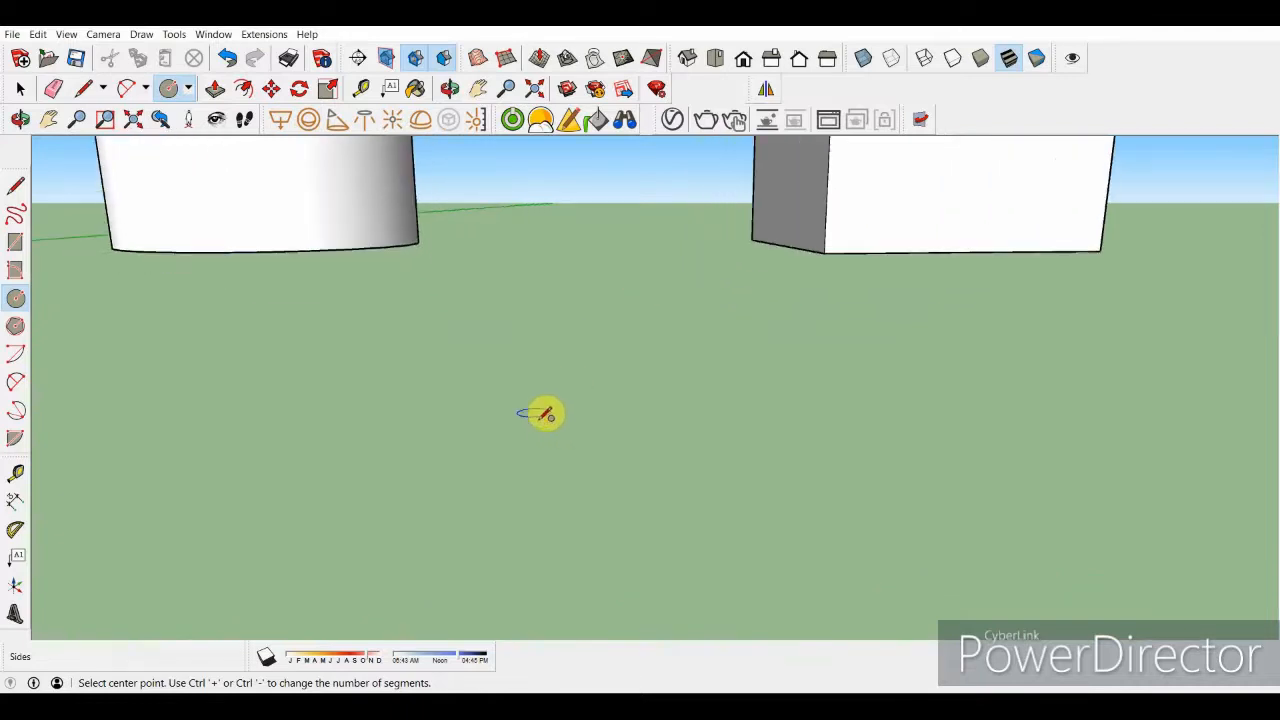
scroll(543, 414, down, 2)
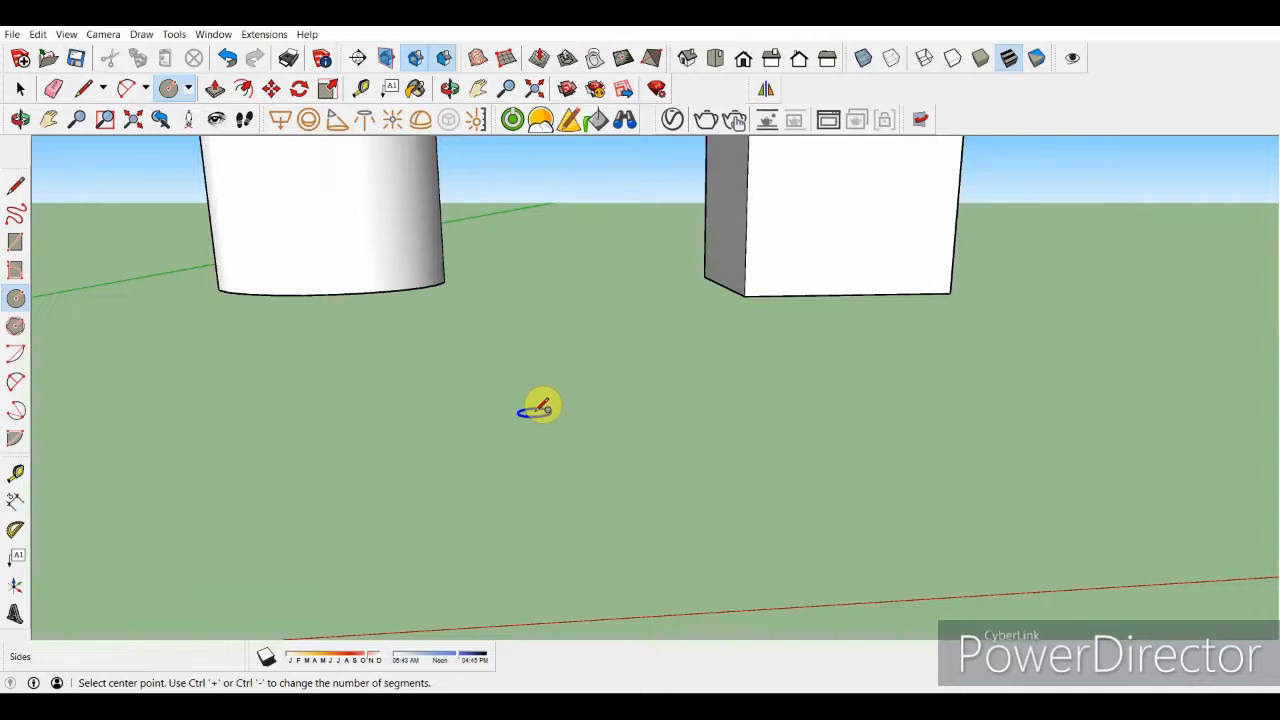
click(542, 403)
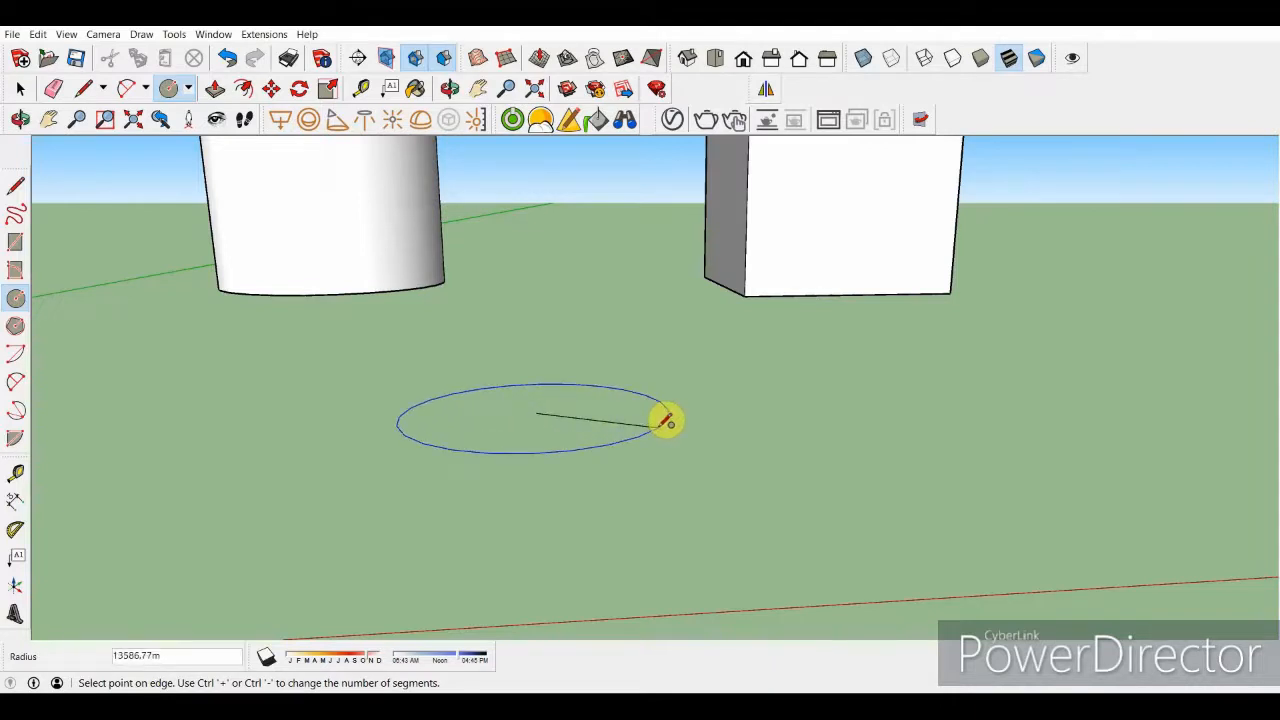
click(666, 422)
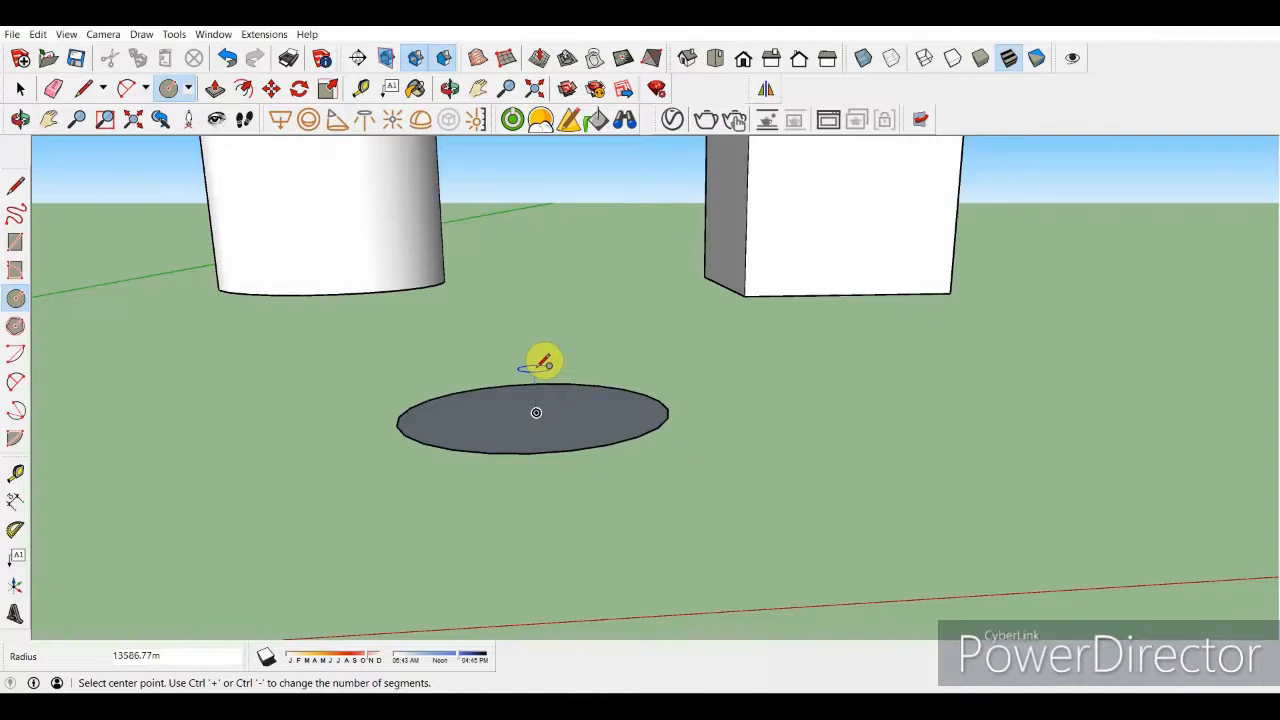
Step: Draw two vertical circles through the flat circle: one about 28055 m in radius from its centre, one about 27174 m from its edge
click(537, 411)
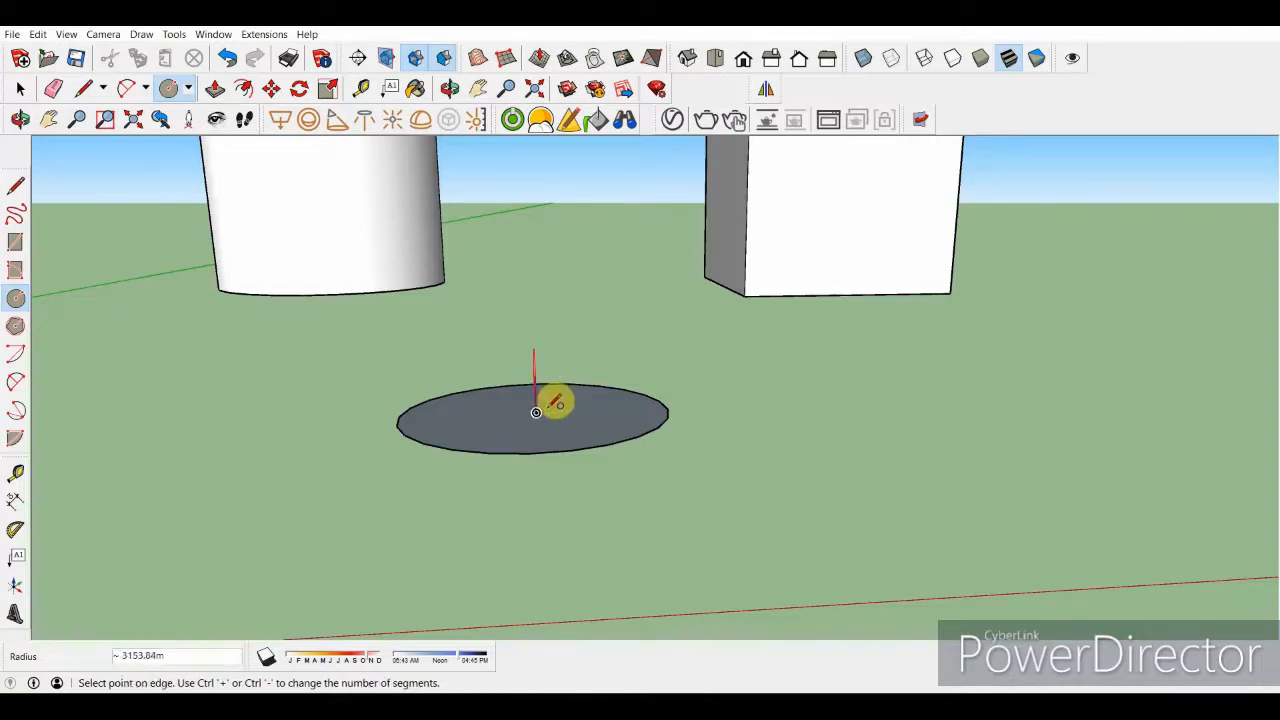
click(564, 452)
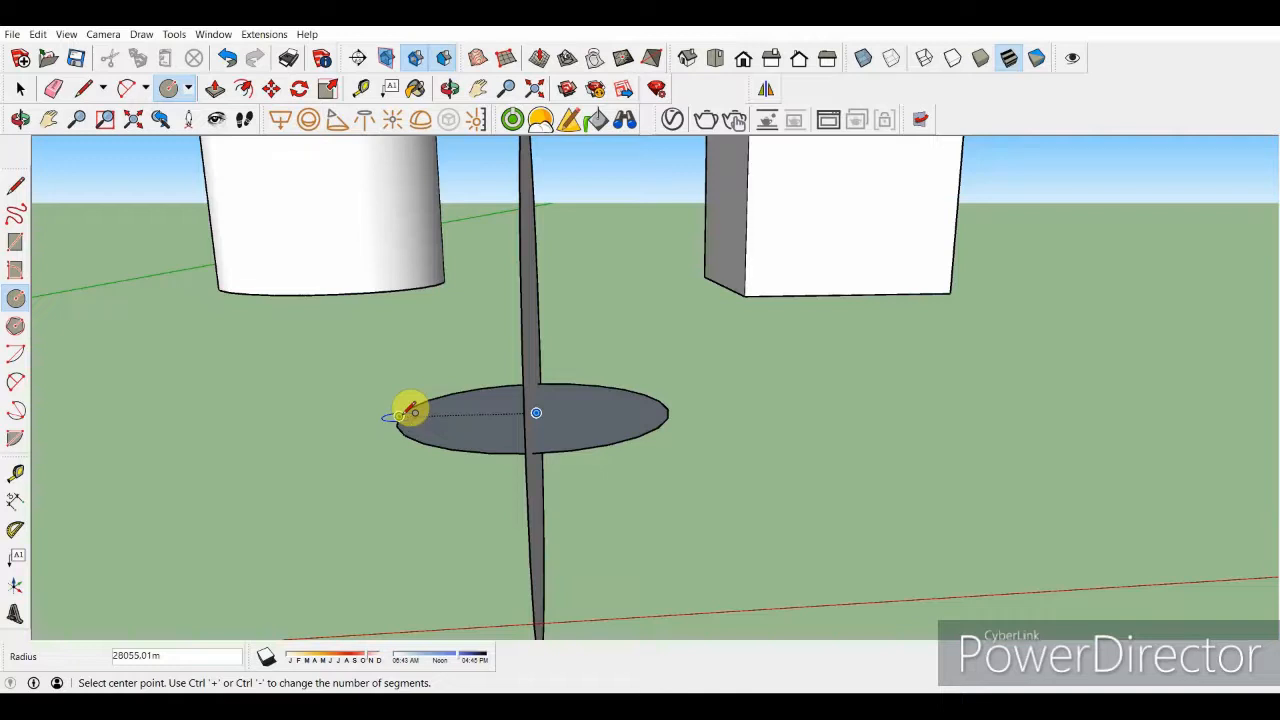
click(400, 414)
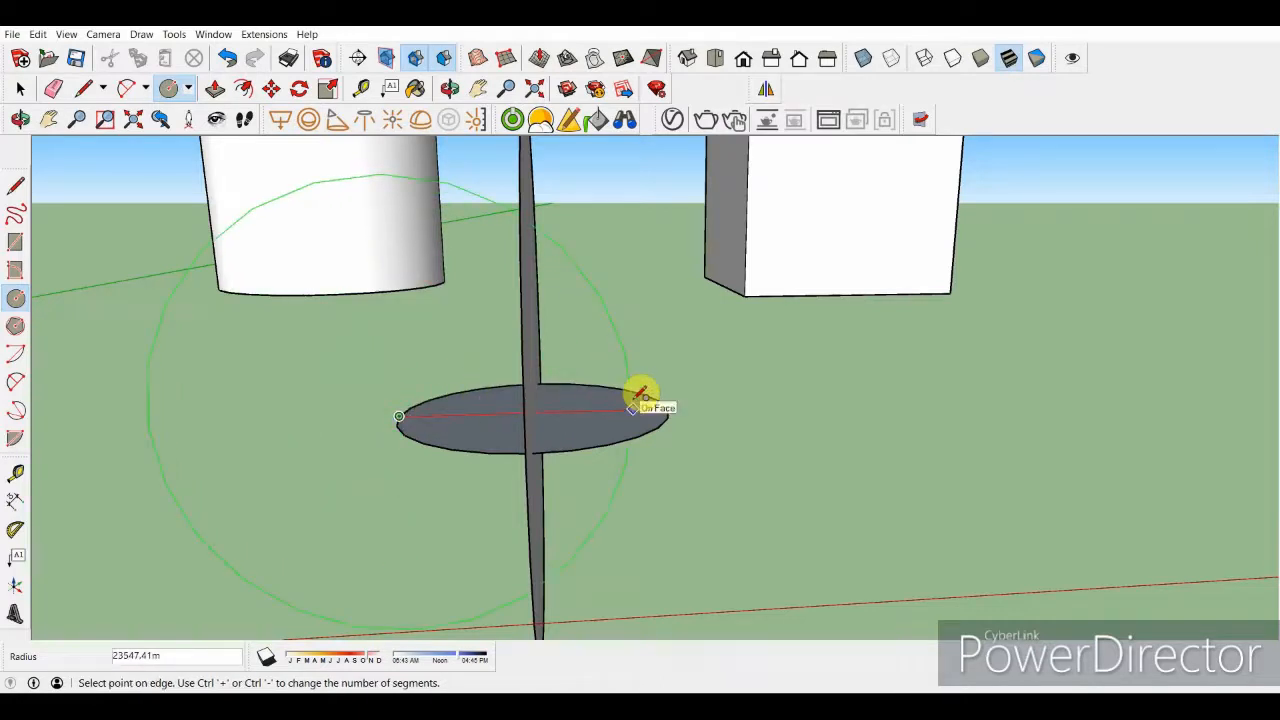
click(670, 408)
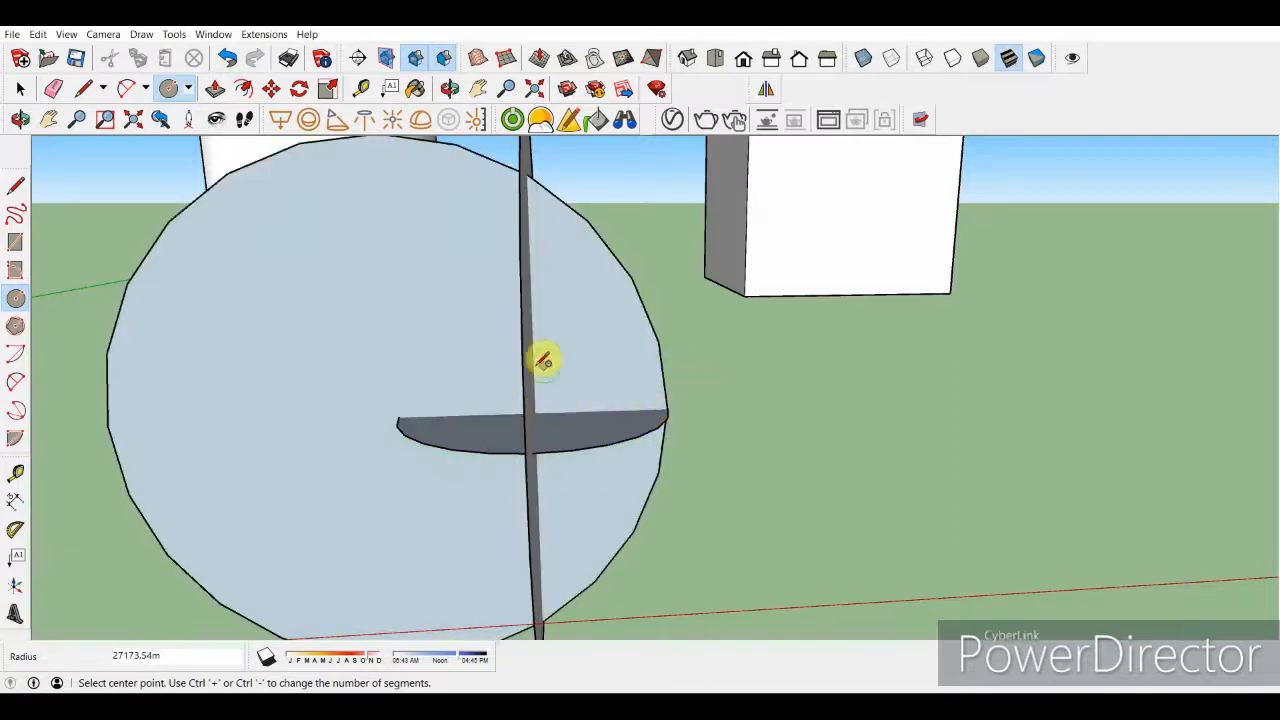
Step: Examine the three intersecting circles from a raised angle
scroll(543, 360, down, 3)
click(450, 88)
drag(620, 370, 547, 475)
scroll(586, 406, up, 2)
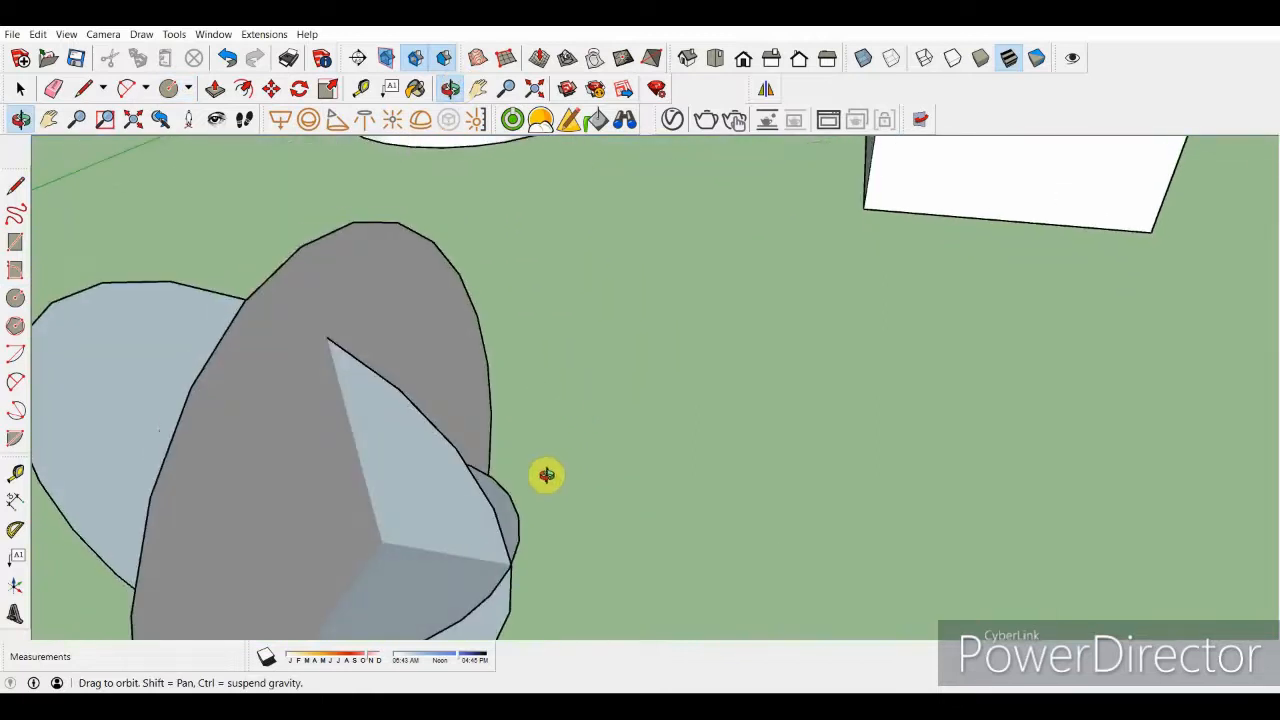
scroll(547, 475, down, 5)
right_click(538, 457)
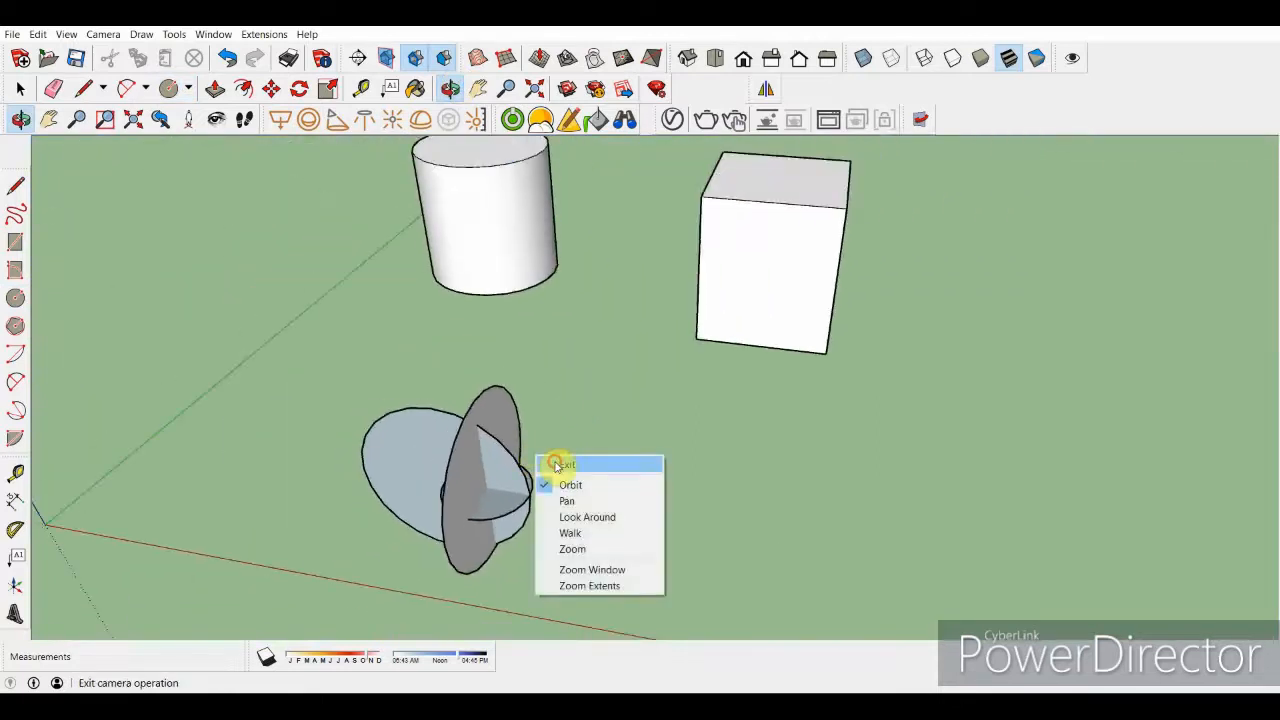
click(557, 465)
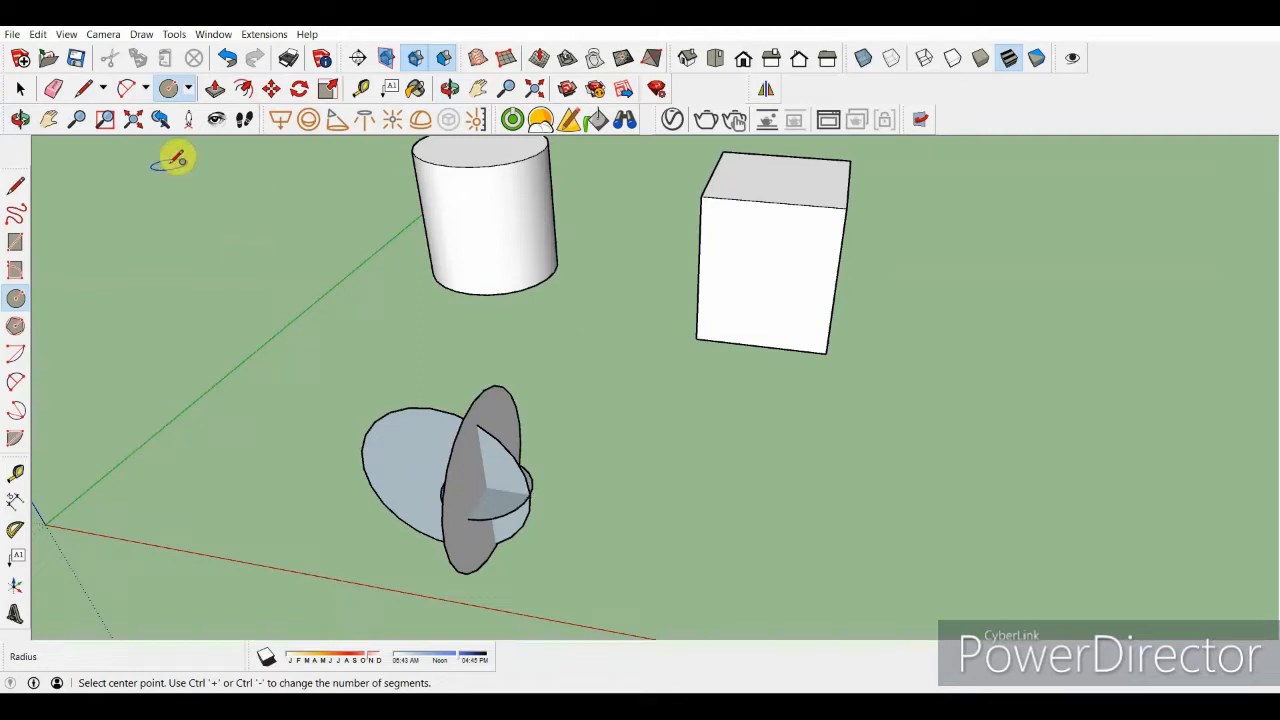
Step: Draw a horizontal circle with a radius of 2000 m on the ground beside the intersecting circles
click(170, 91)
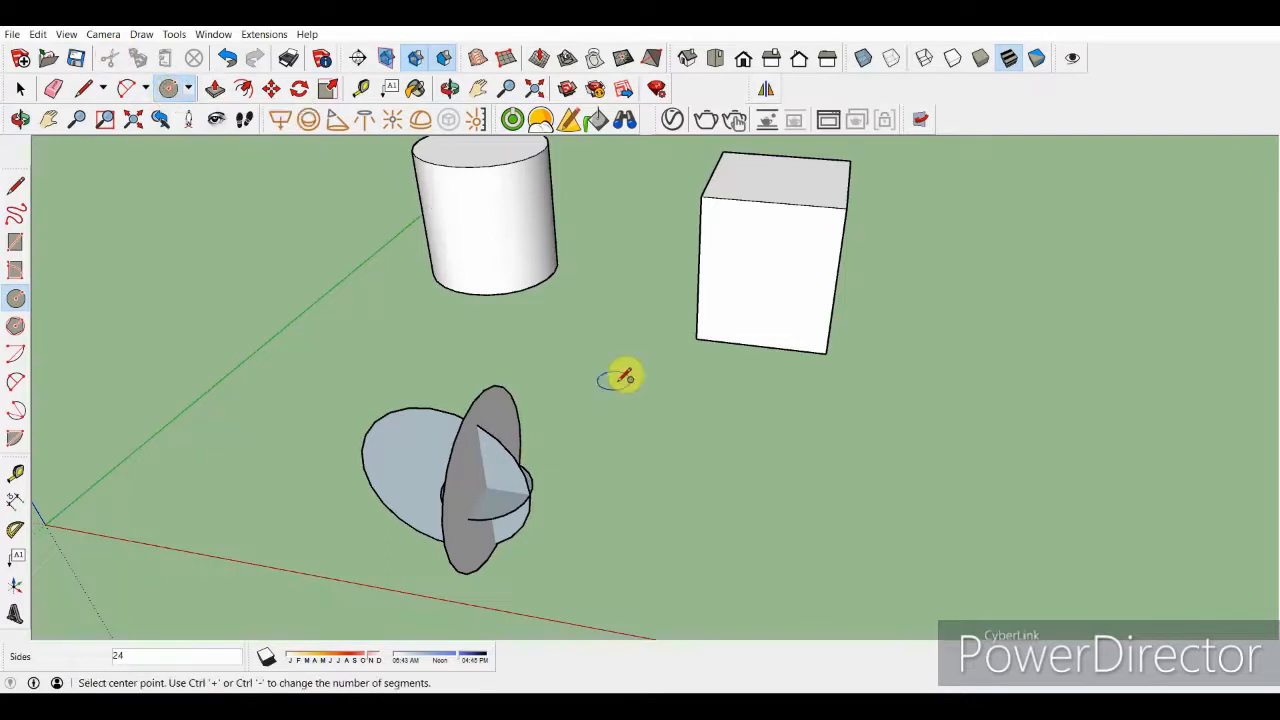
scroll(656, 470, up, 1)
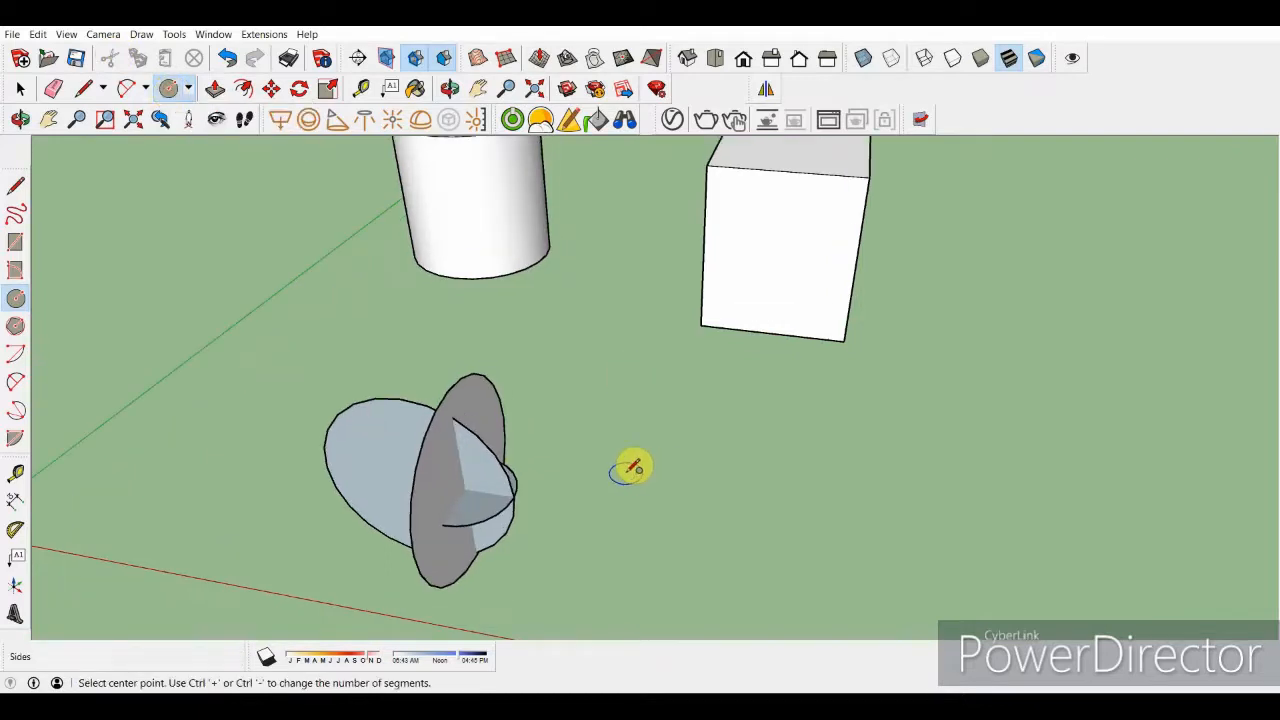
scroll(628, 465, up, 1)
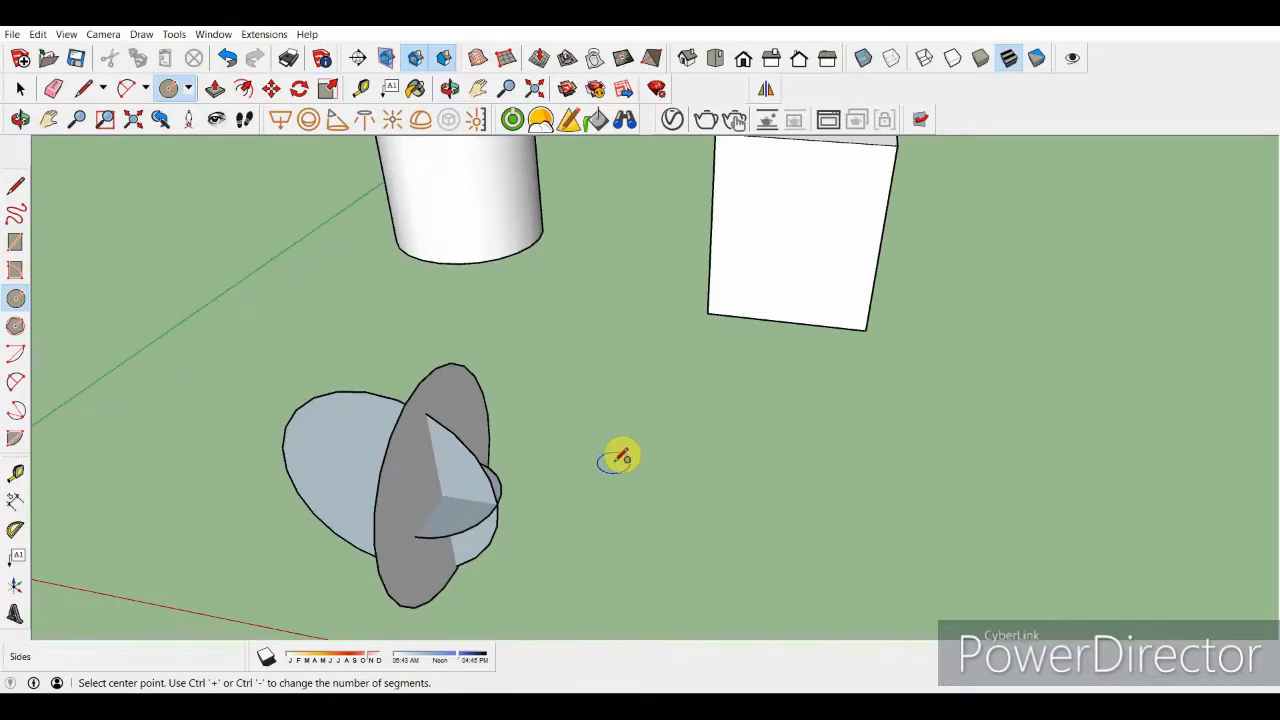
scroll(626, 425, up, 2)
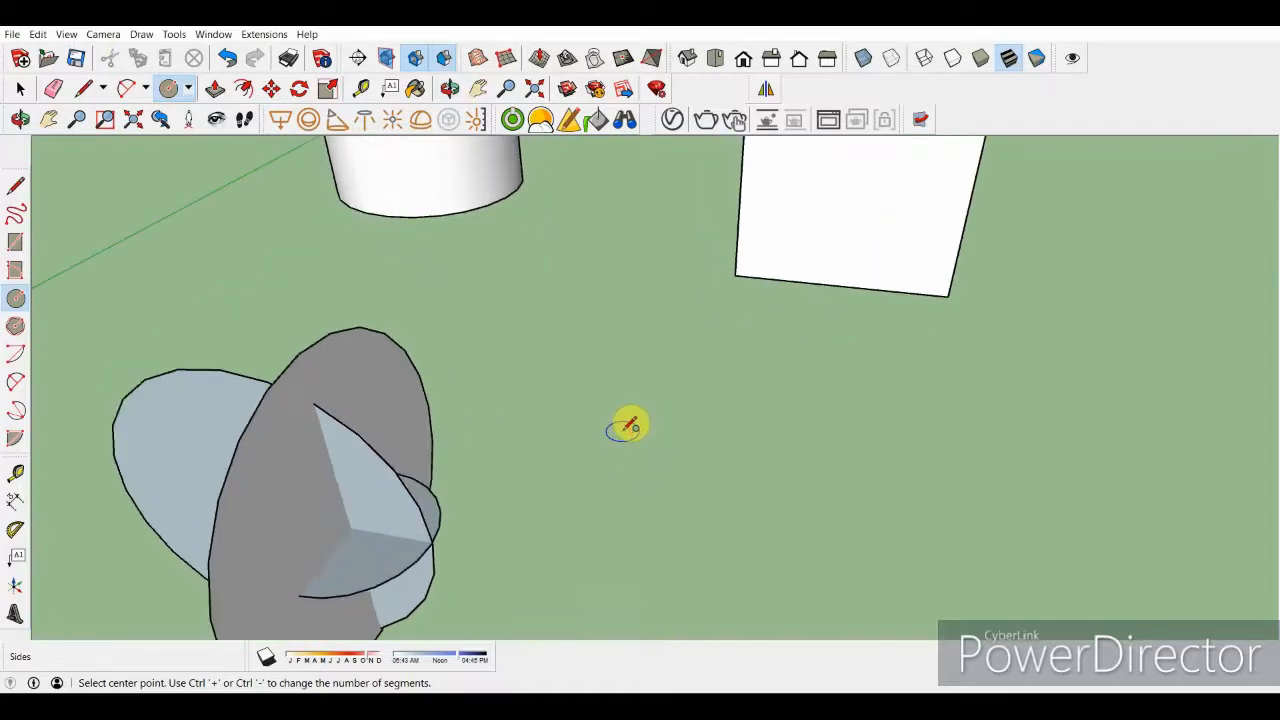
click(587, 416)
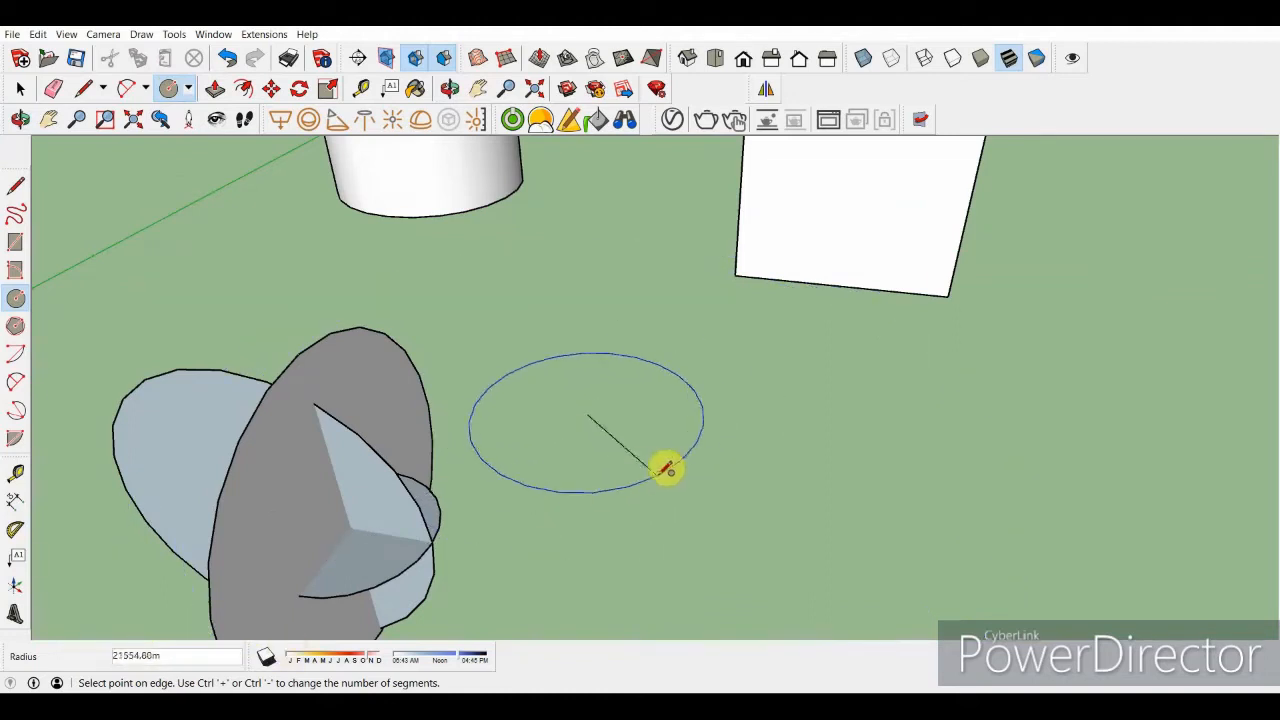
scroll(690, 453, up, 6)
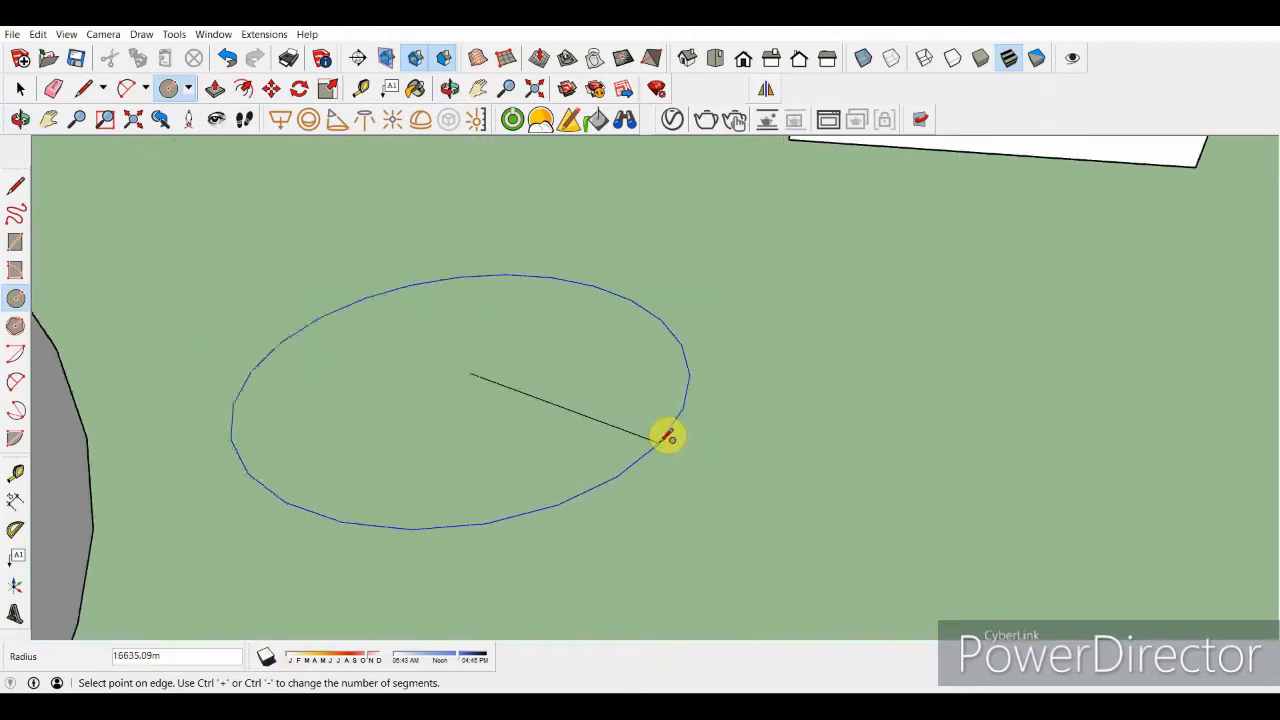
scroll(668, 437, up, 2)
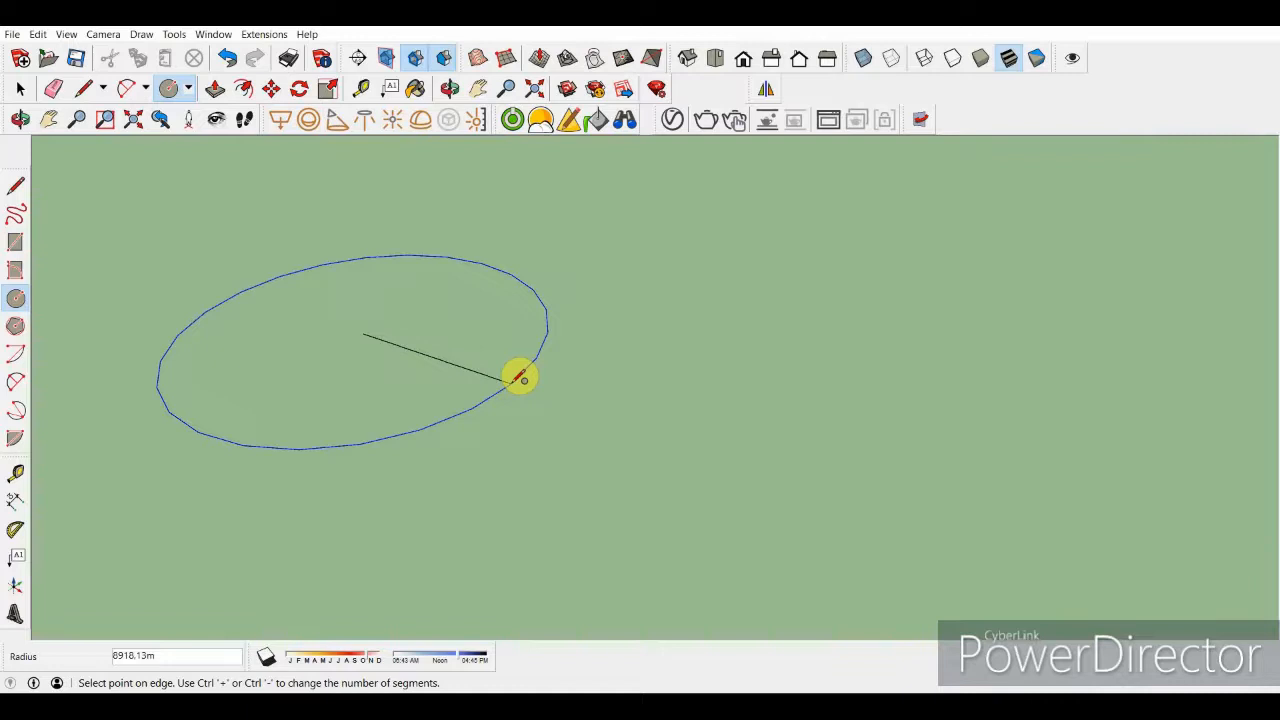
text(2000)
key(Return)
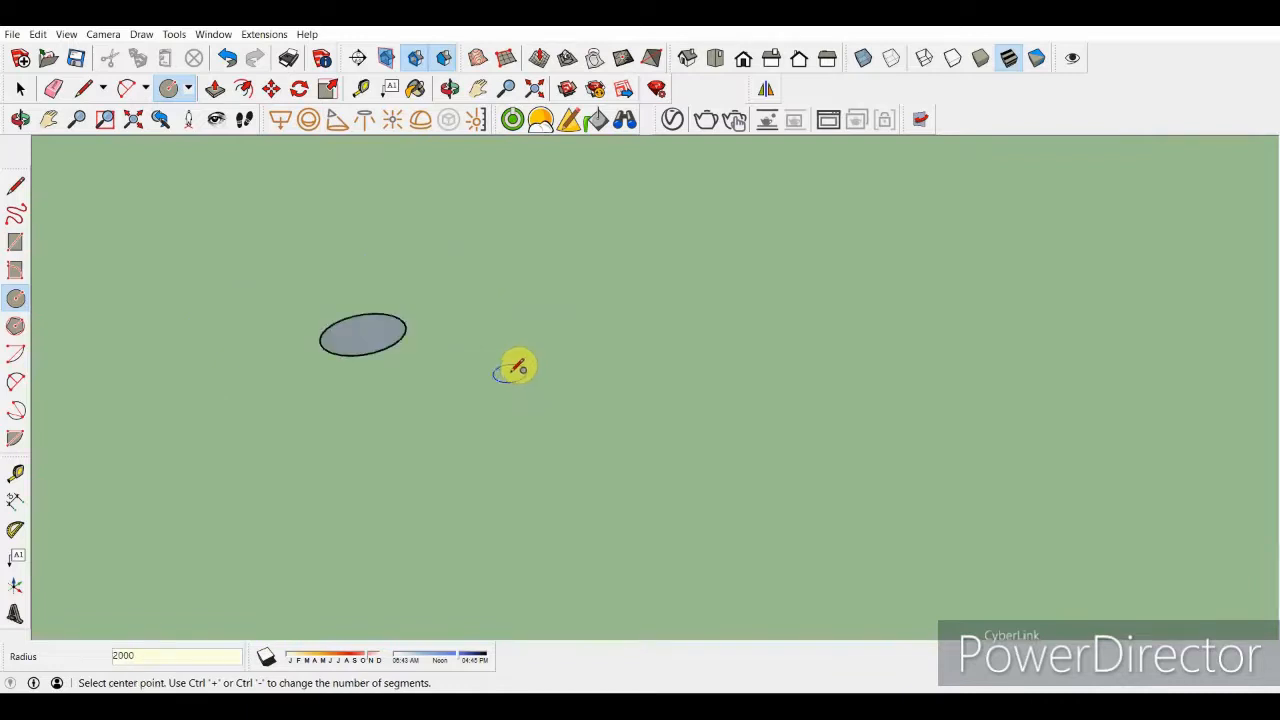
Step: Draw a horizontal circle with a radius of 5000 m slightly overlapping the 2000 m circle
scroll(440, 375, up, 2)
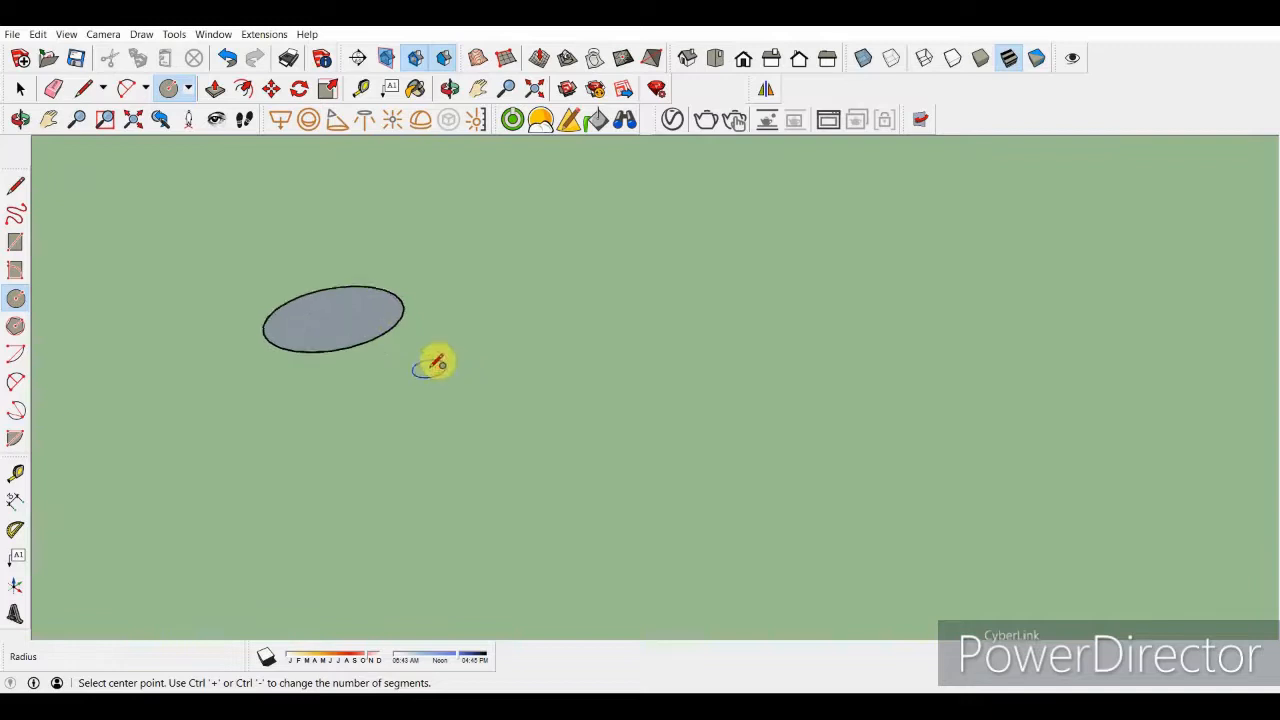
click(512, 380)
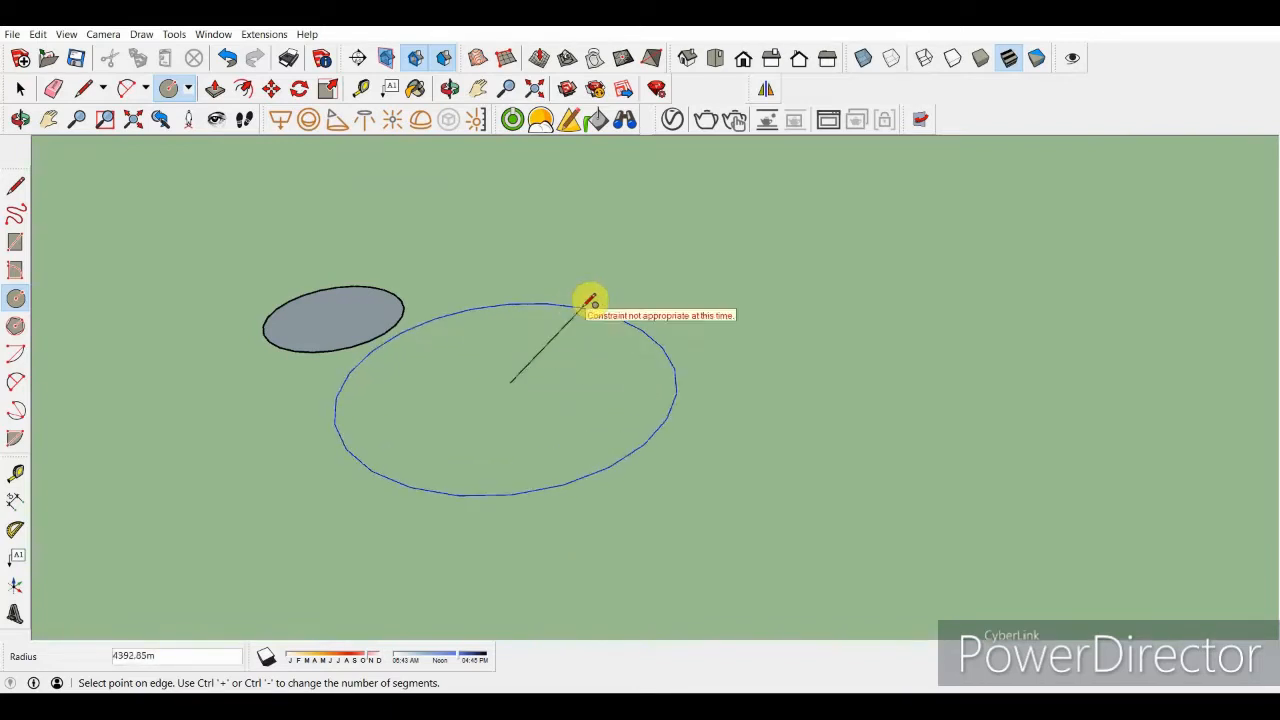
text(5000)
key(Return)
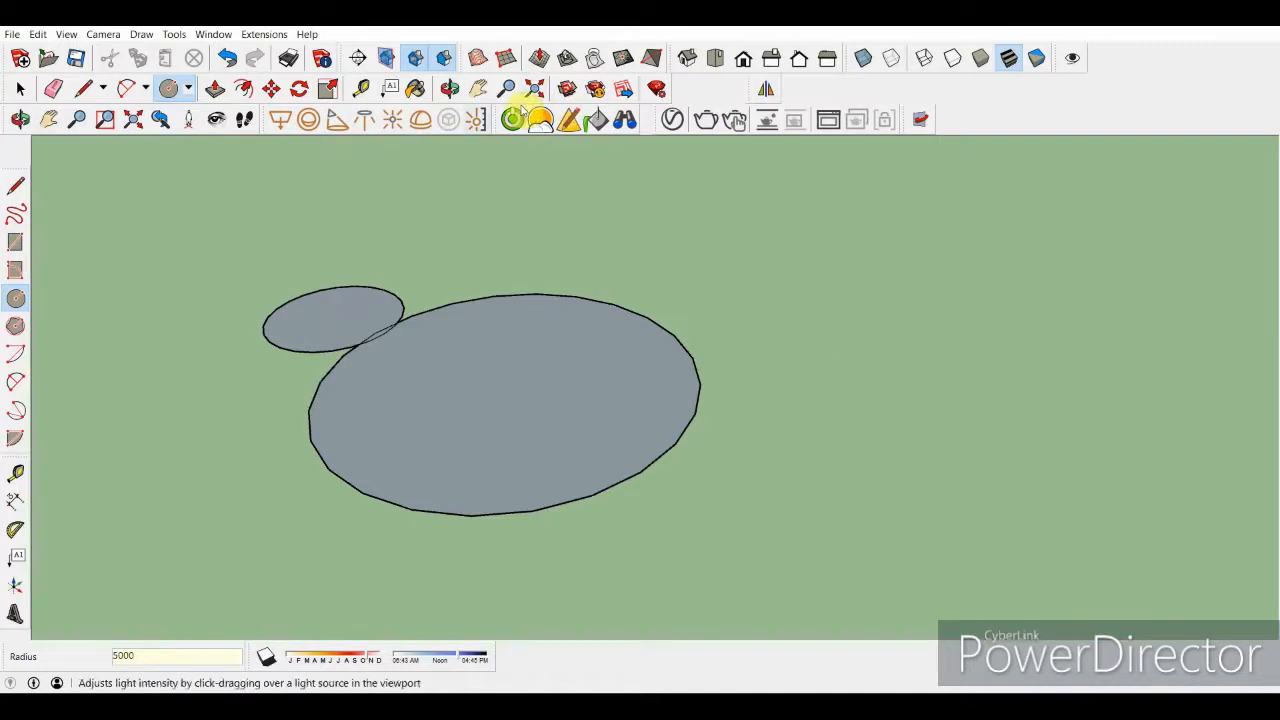
Step: Draw a vertical circle perpendicular to the red axis with a radius of 500 m, beyond the 5000 m circle
click(450, 88)
drag(515, 255, 878, 348)
right_click(880, 349)
click(905, 358)
click(887, 333)
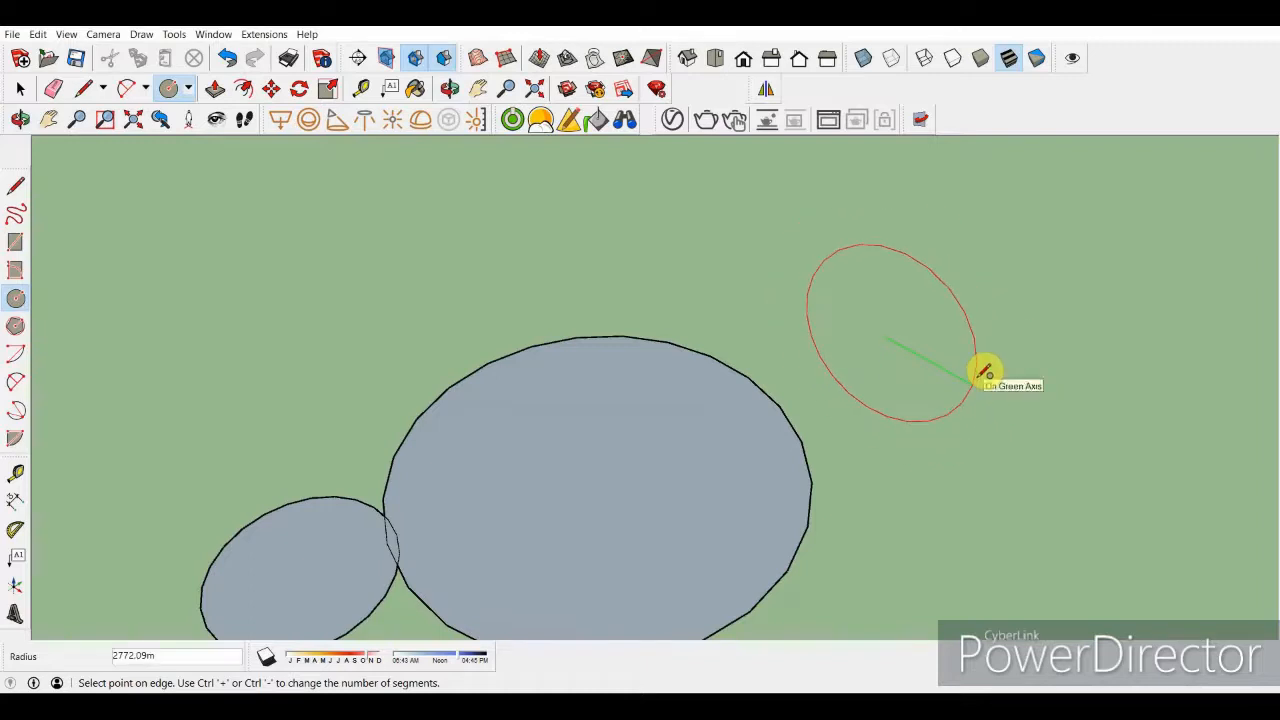
text(500)
key(Return)
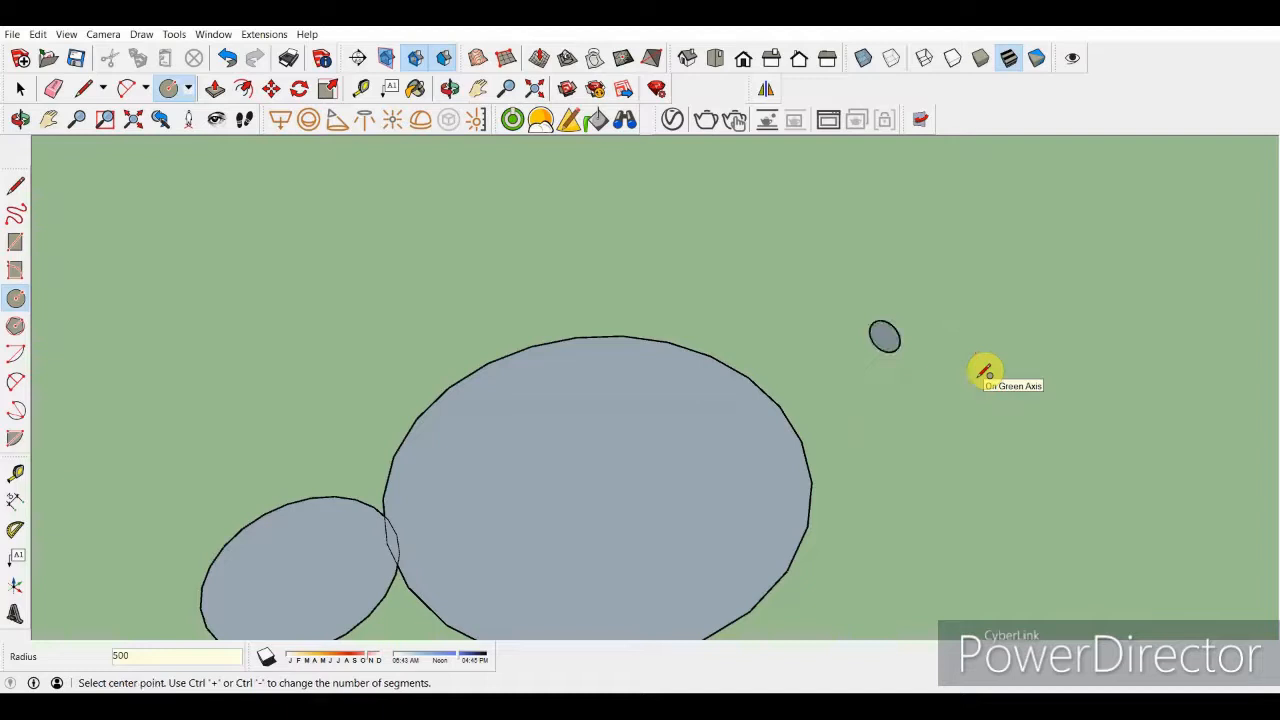
Step: Draw a vertical six-sided polygon perpendicular to the green axis, with an inscribed radius of about 5268 m, beside the 2000 m circle
scroll(841, 372, up, 1)
scroll(810, 375, down, 2)
scroll(810, 375, down, 5)
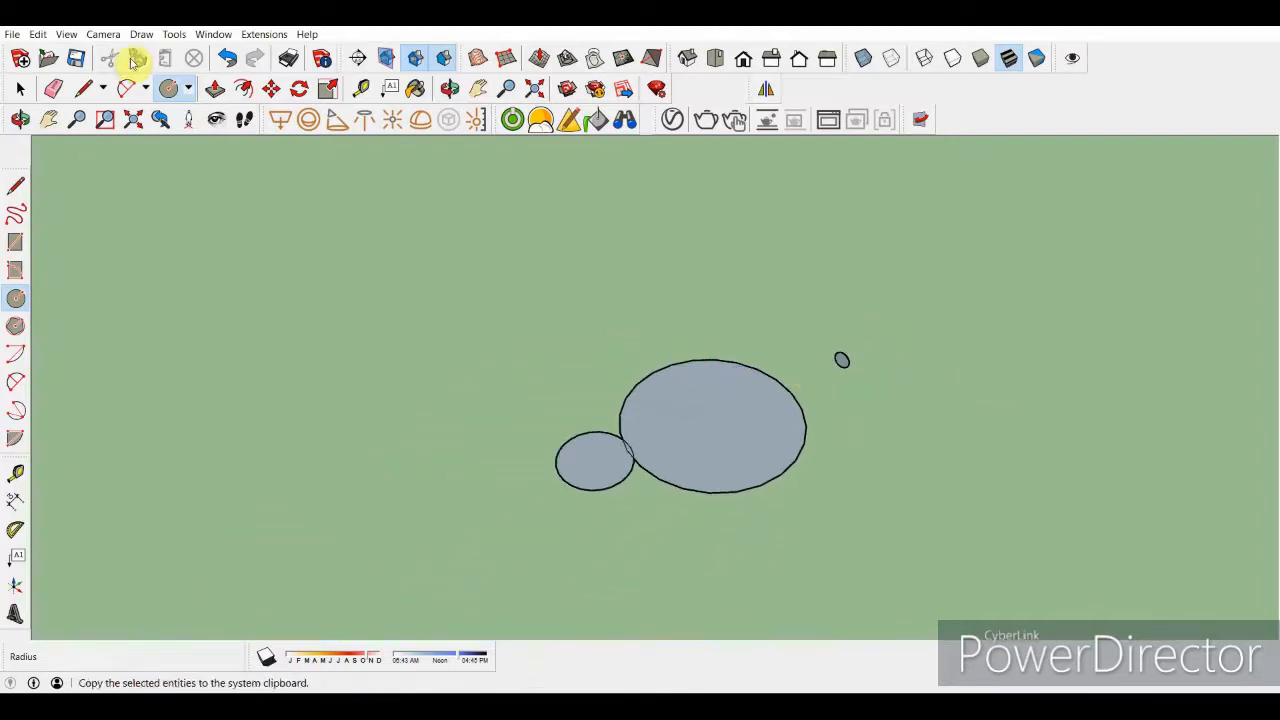
click(186, 88)
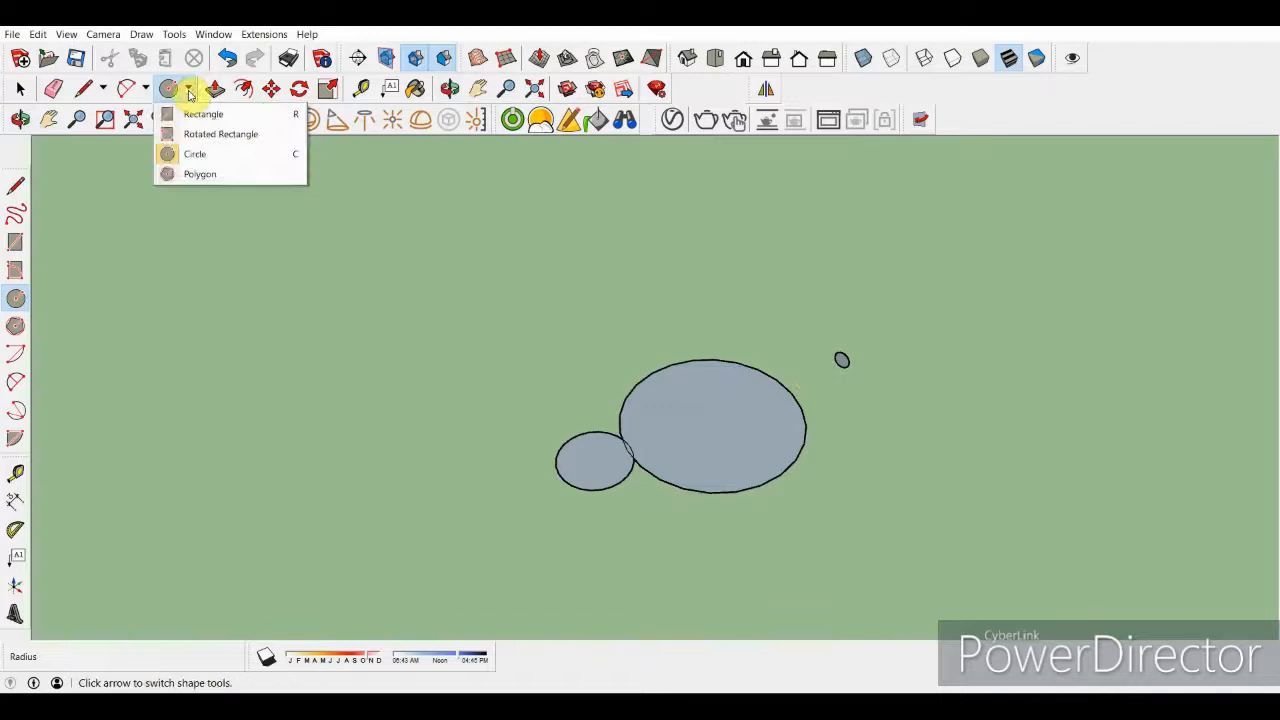
click(201, 175)
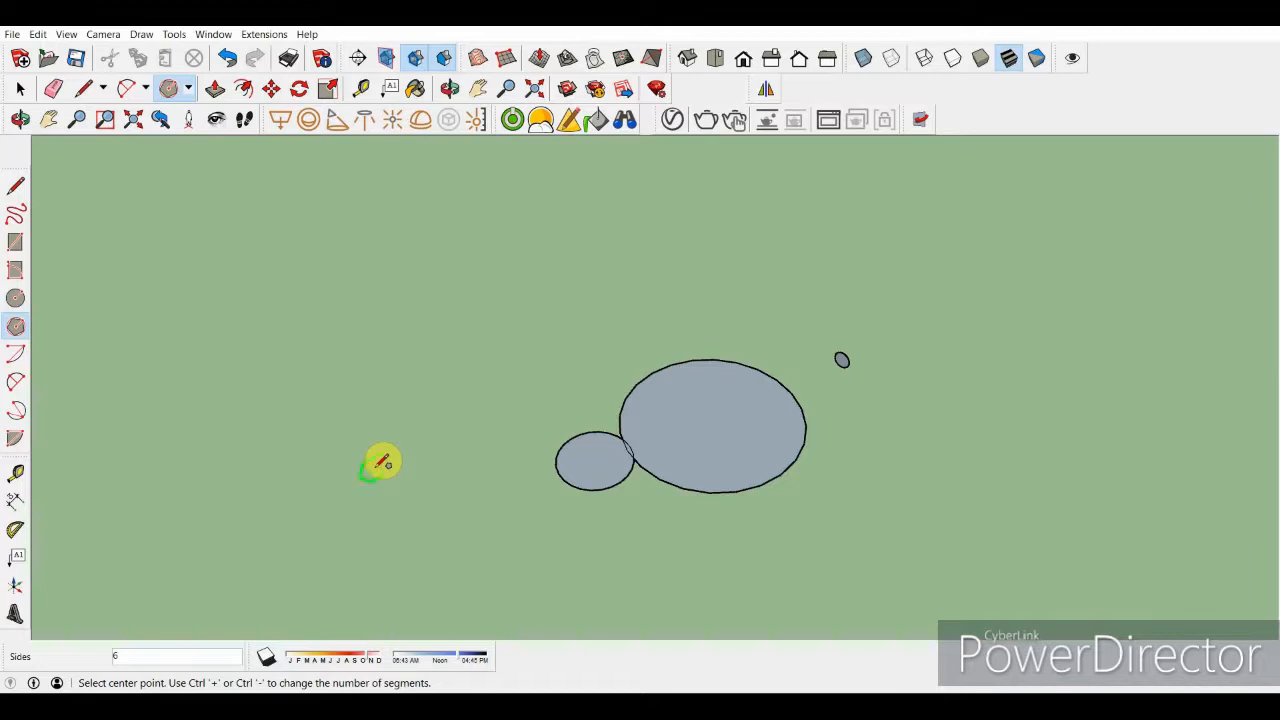
click(375, 467)
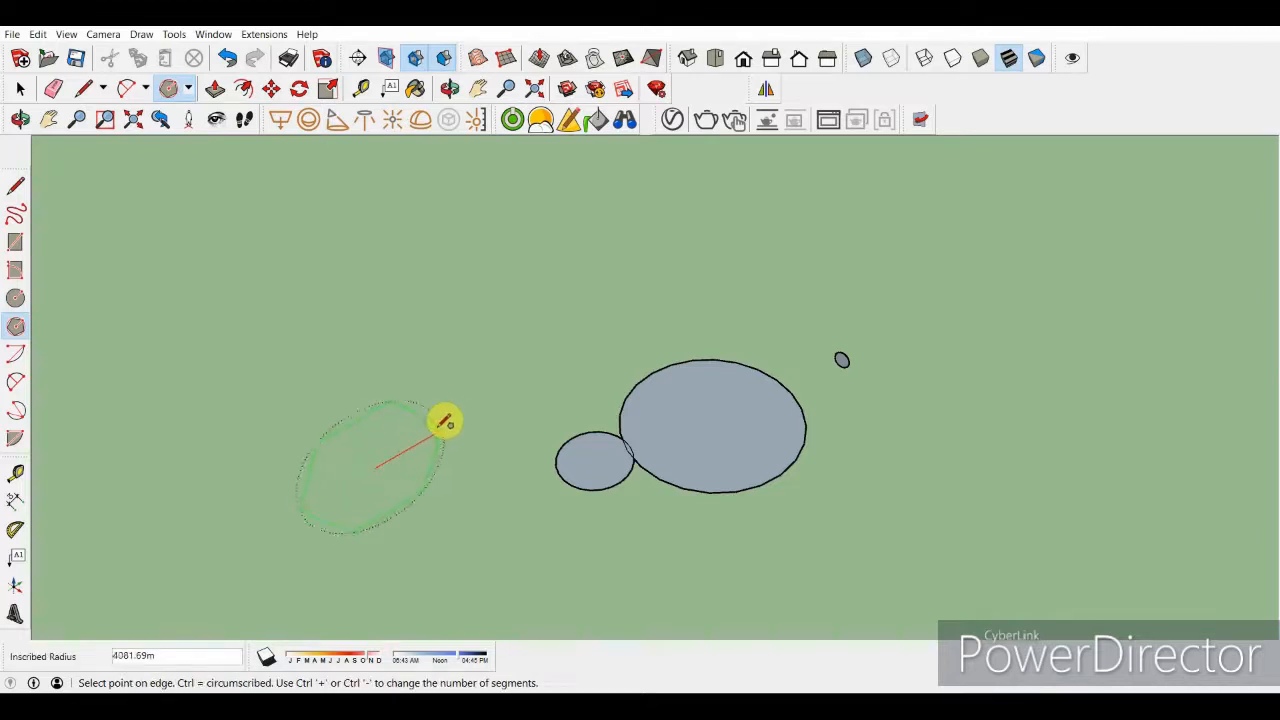
click(462, 415)
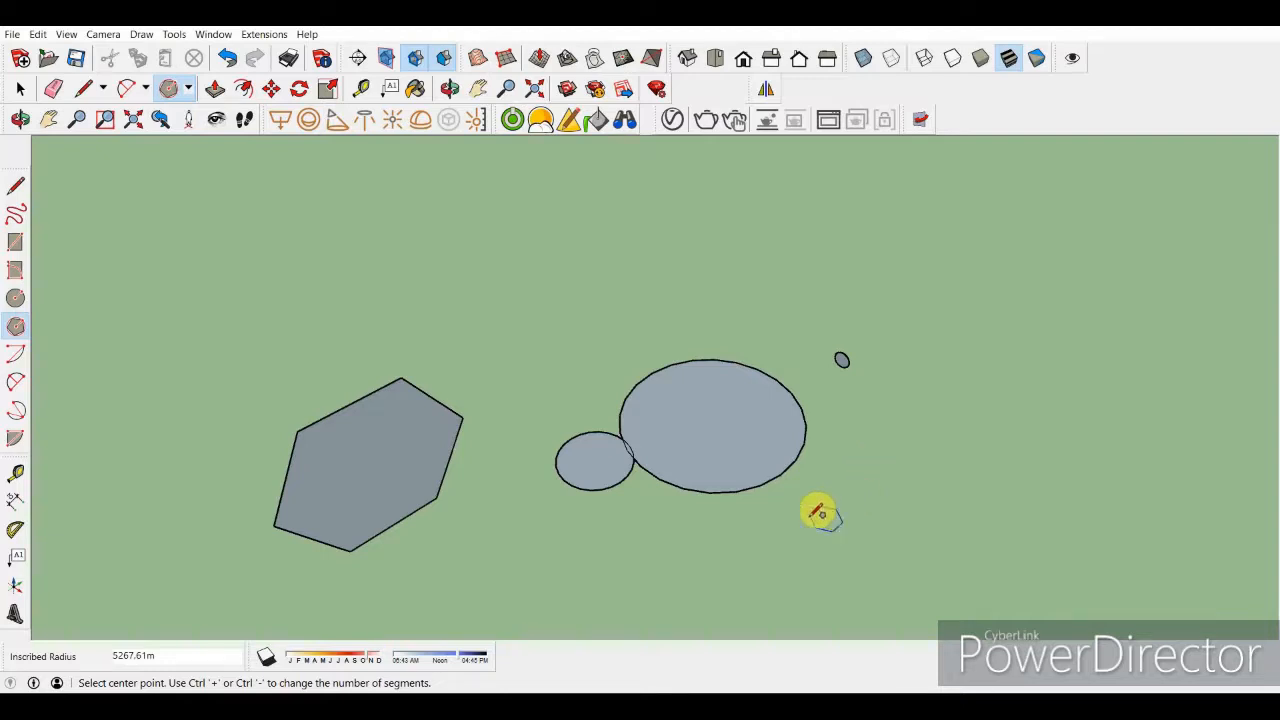
Step: Draw a horizontal six-sided polygon with an inscribed radius of 5000 m, overlapping the edge of the 5000 m circle
click(168, 88)
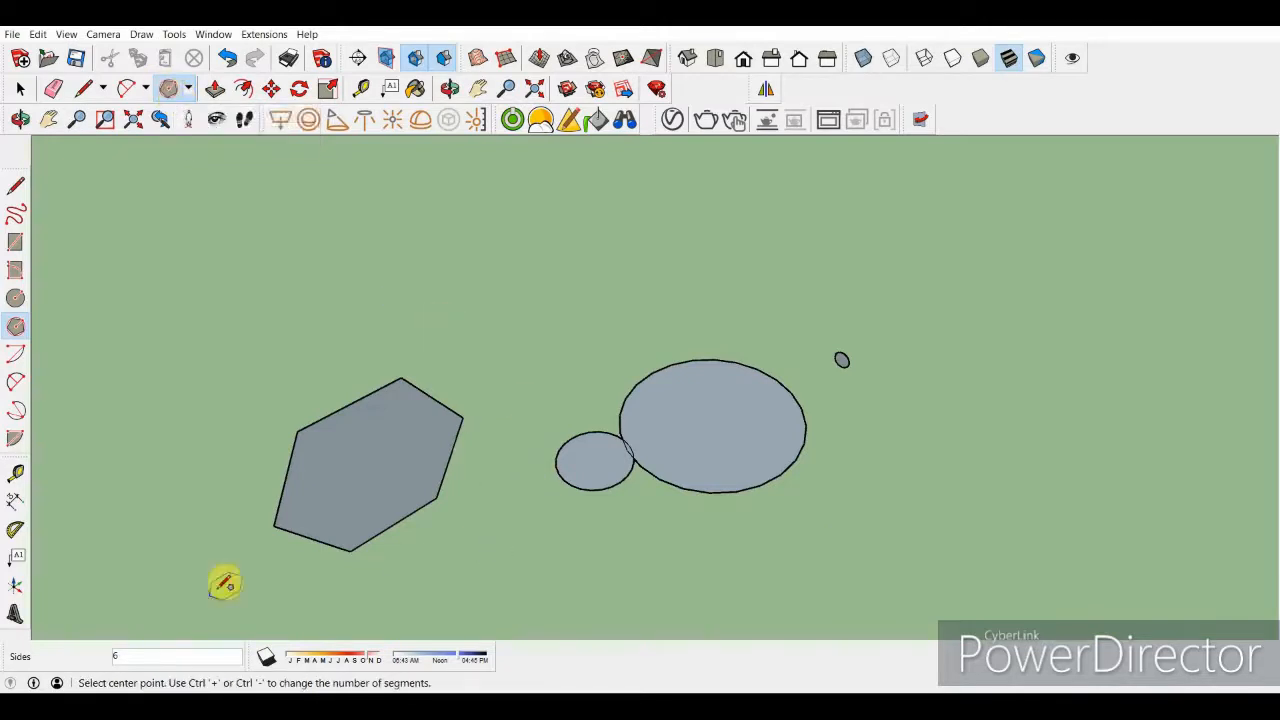
click(818, 535)
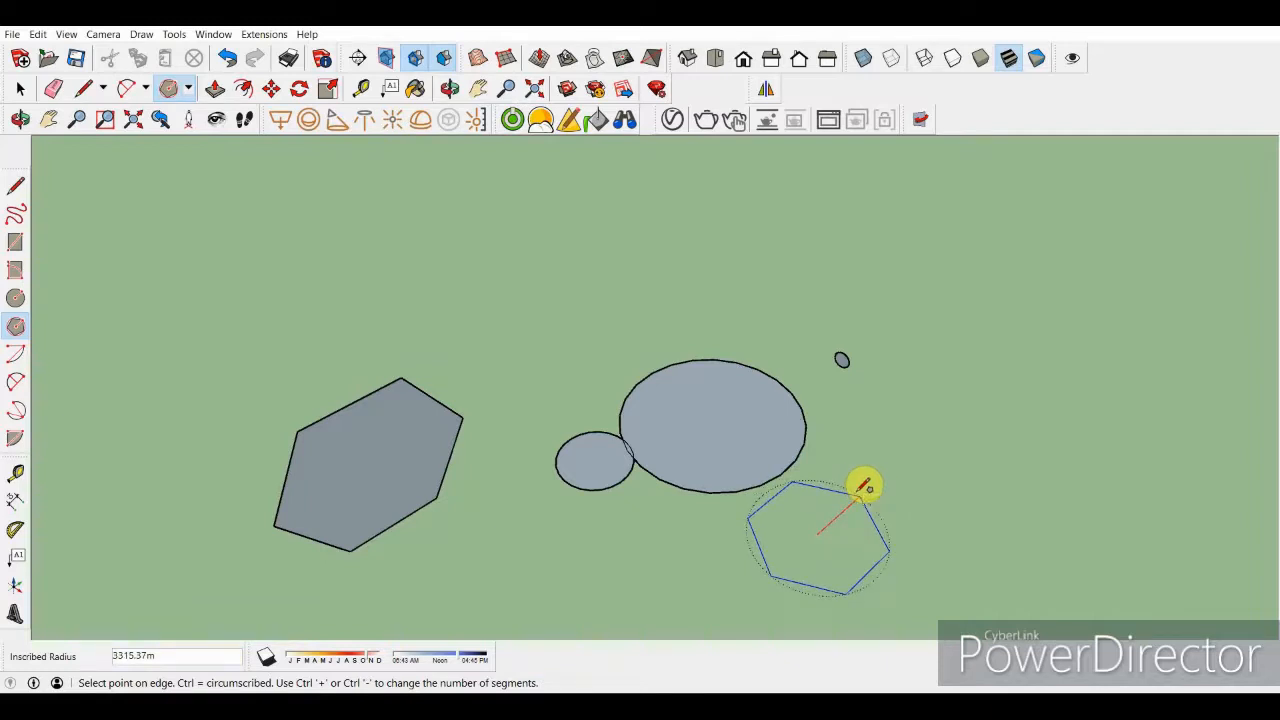
text(5000)
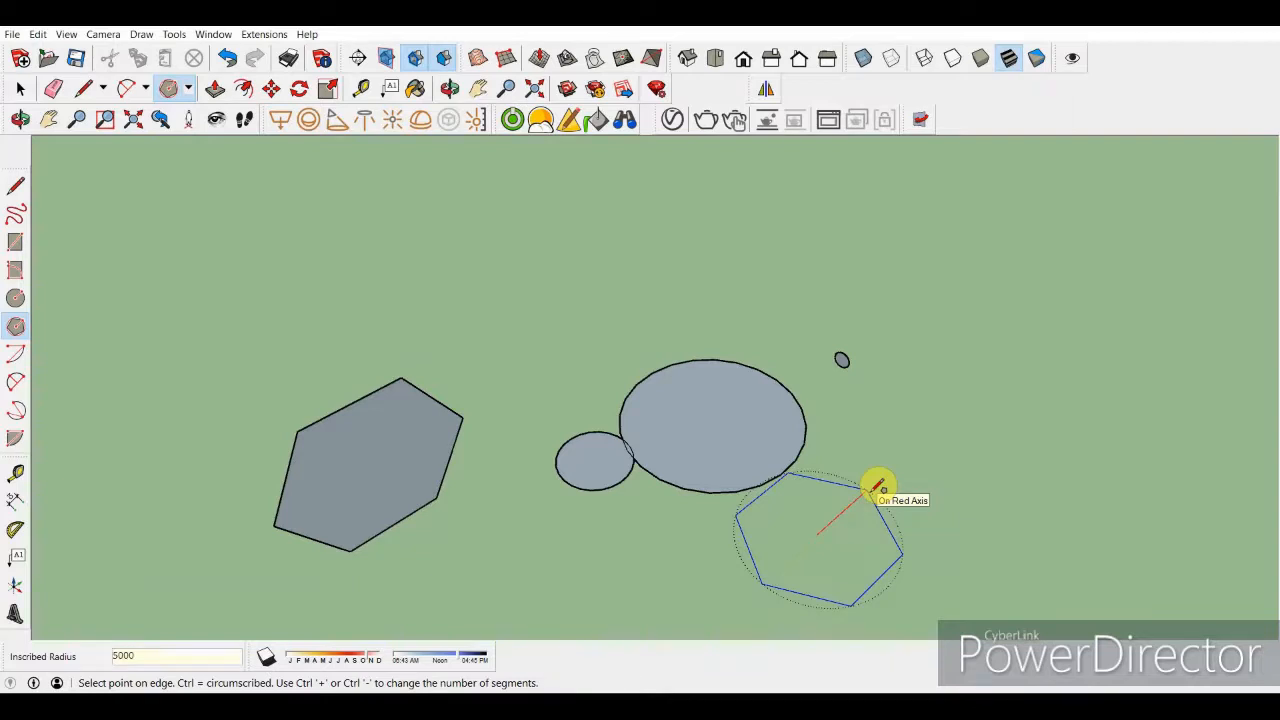
key(Return)
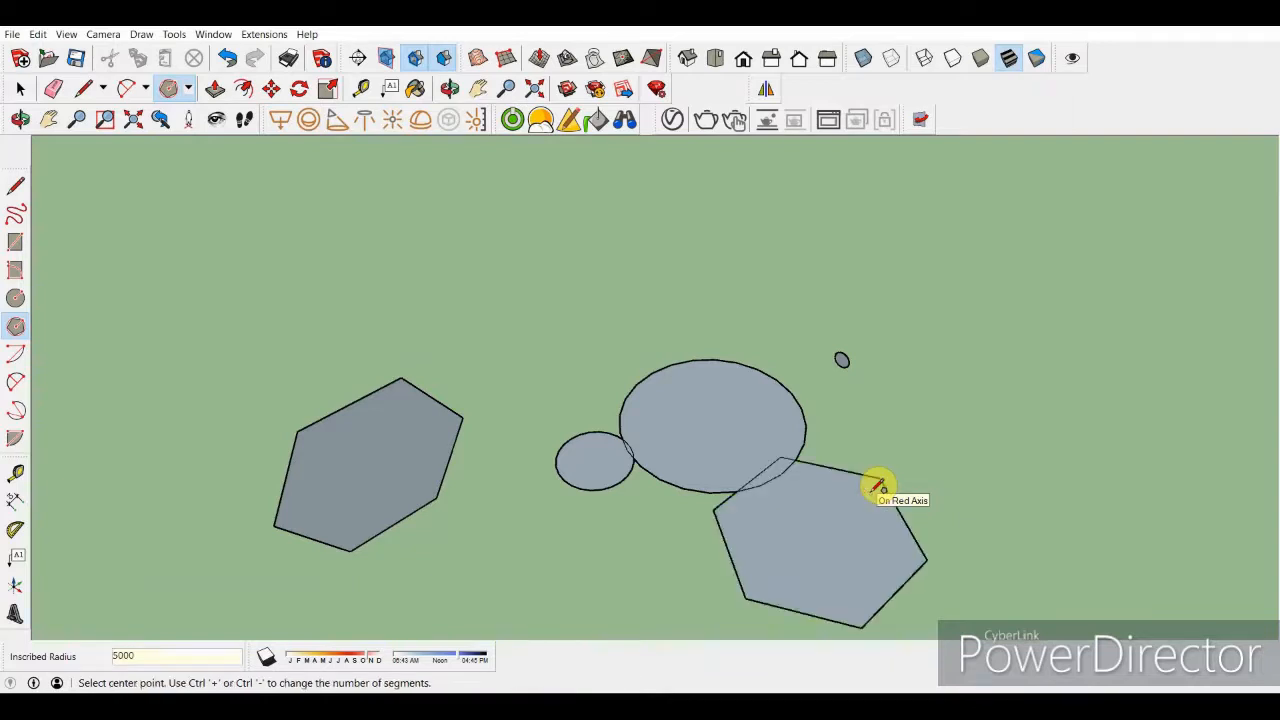
Step: Draw a horizontal six-sided polygon on the ground with an inscribed radius of 60000 m, centred beyond the small circles and the 5000 m polygon
scroll(690, 420, down, 8)
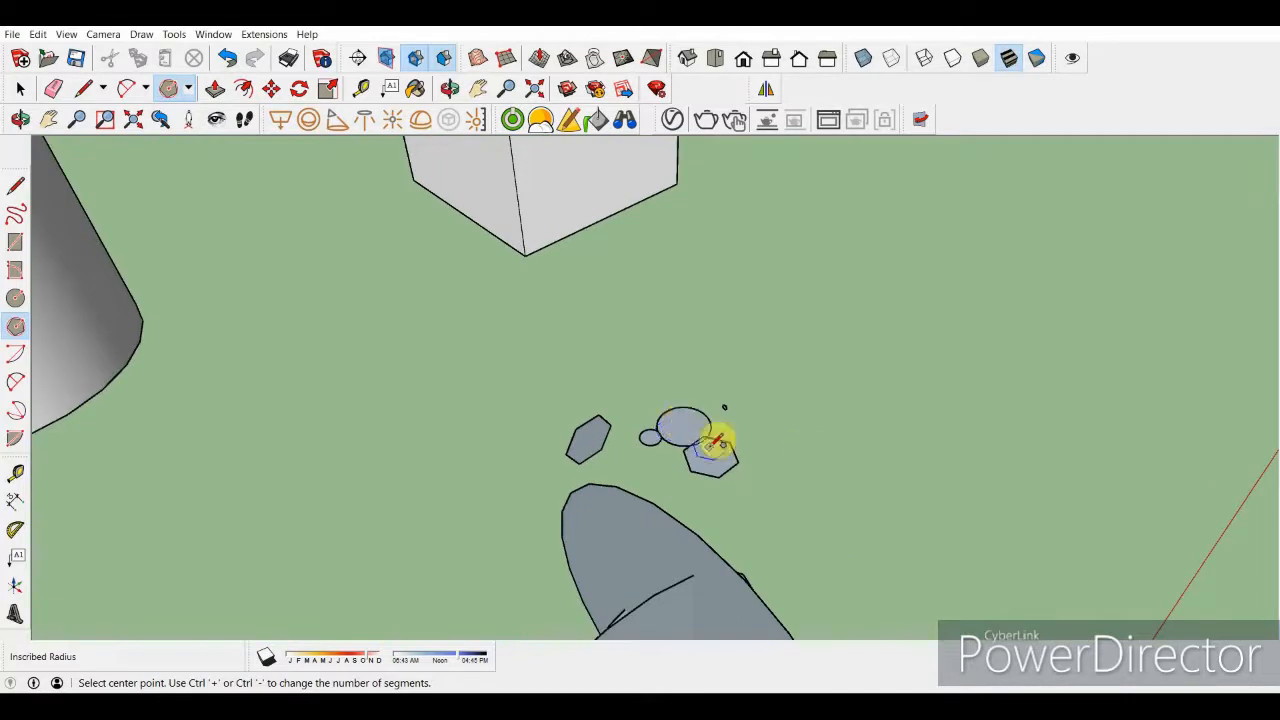
scroll(750, 435, up, 1)
click(449, 88)
drag(763, 494, 546, 400)
right_click(690, 384)
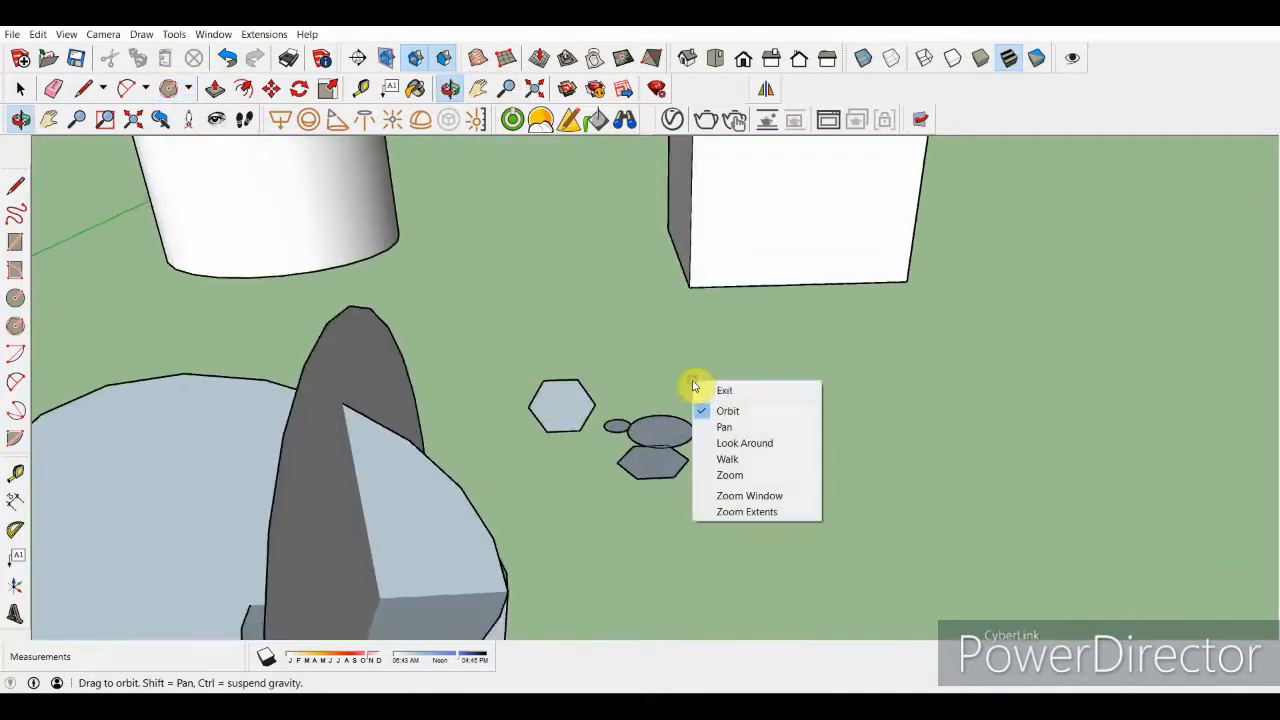
click(718, 388)
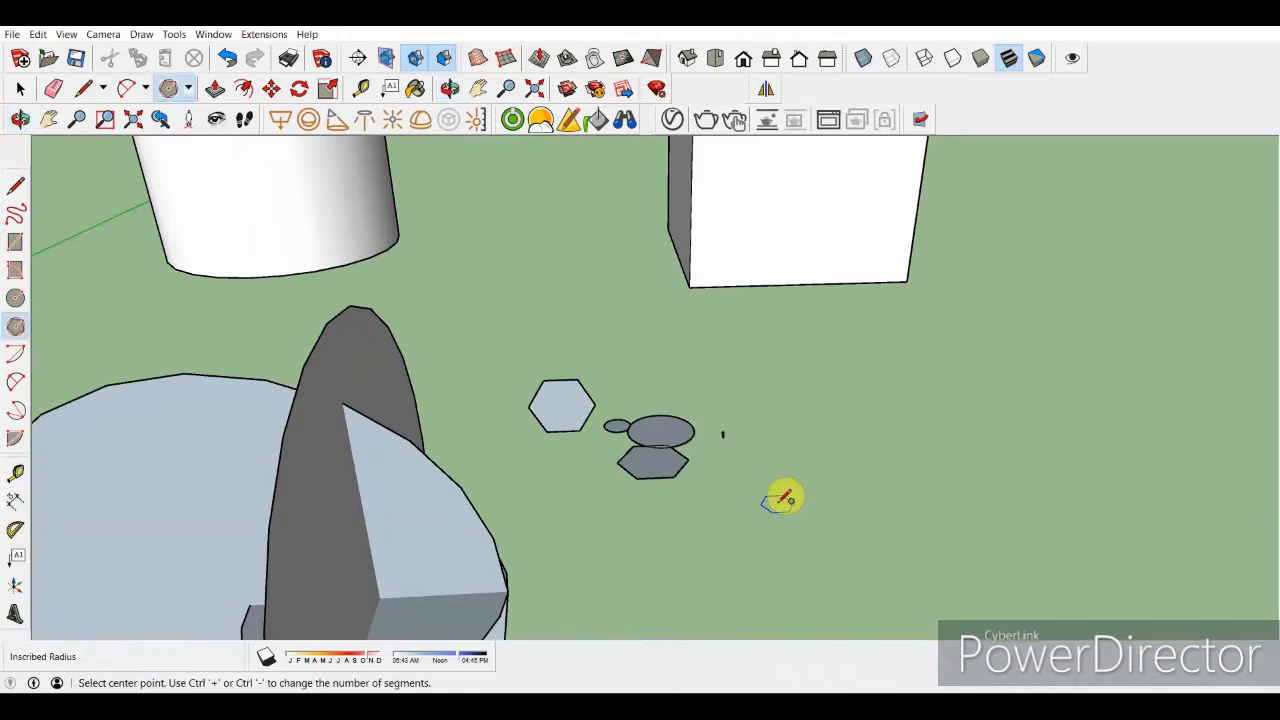
key(Right)
key(Up)
click(779, 502)
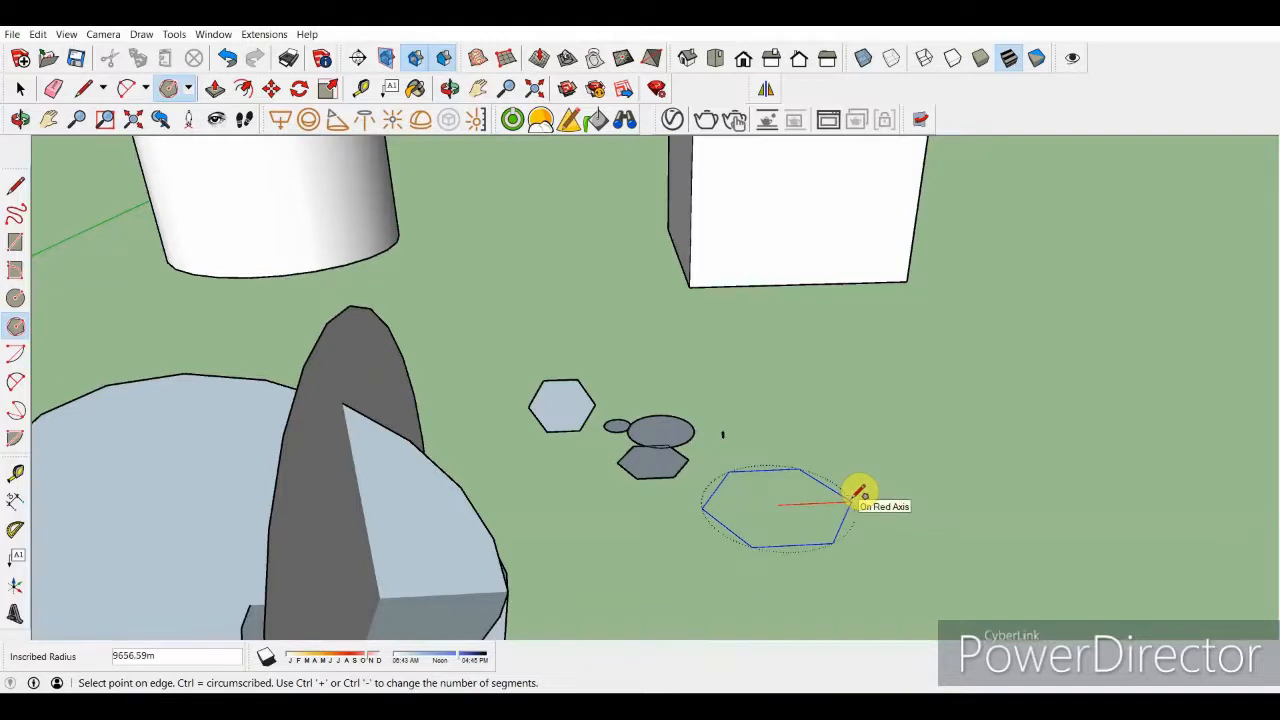
text(60000)
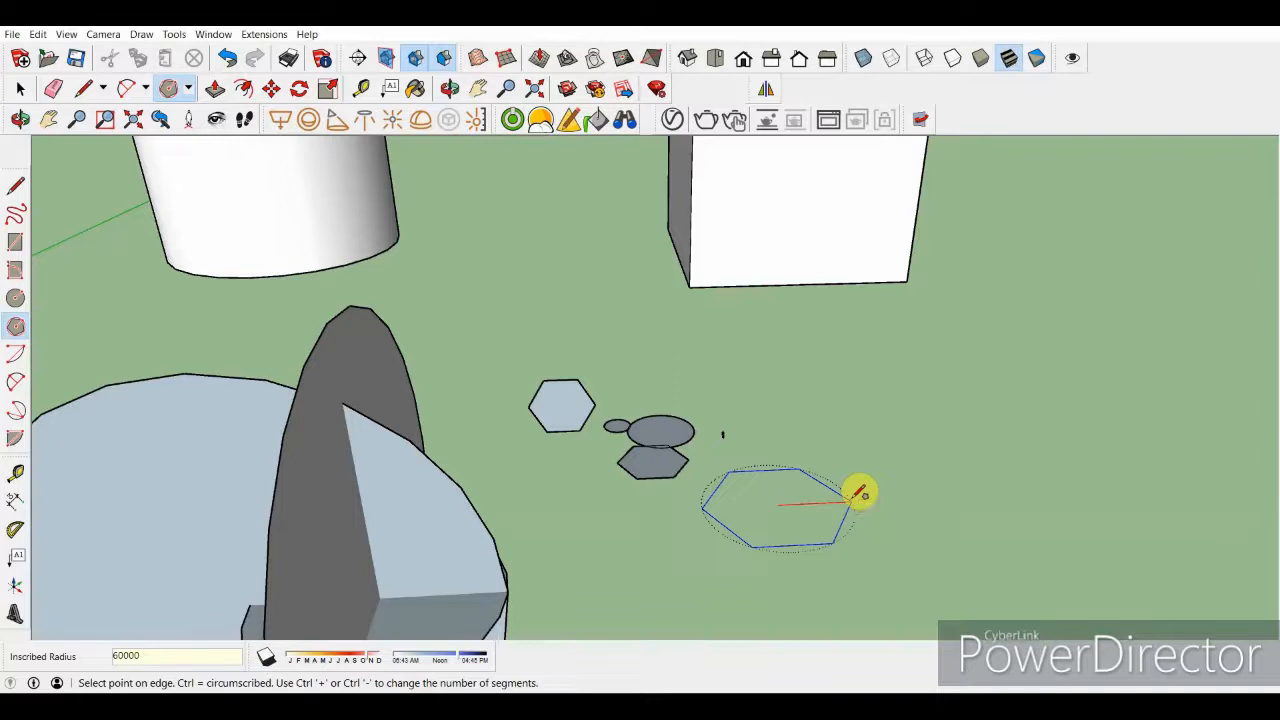
key(Return)
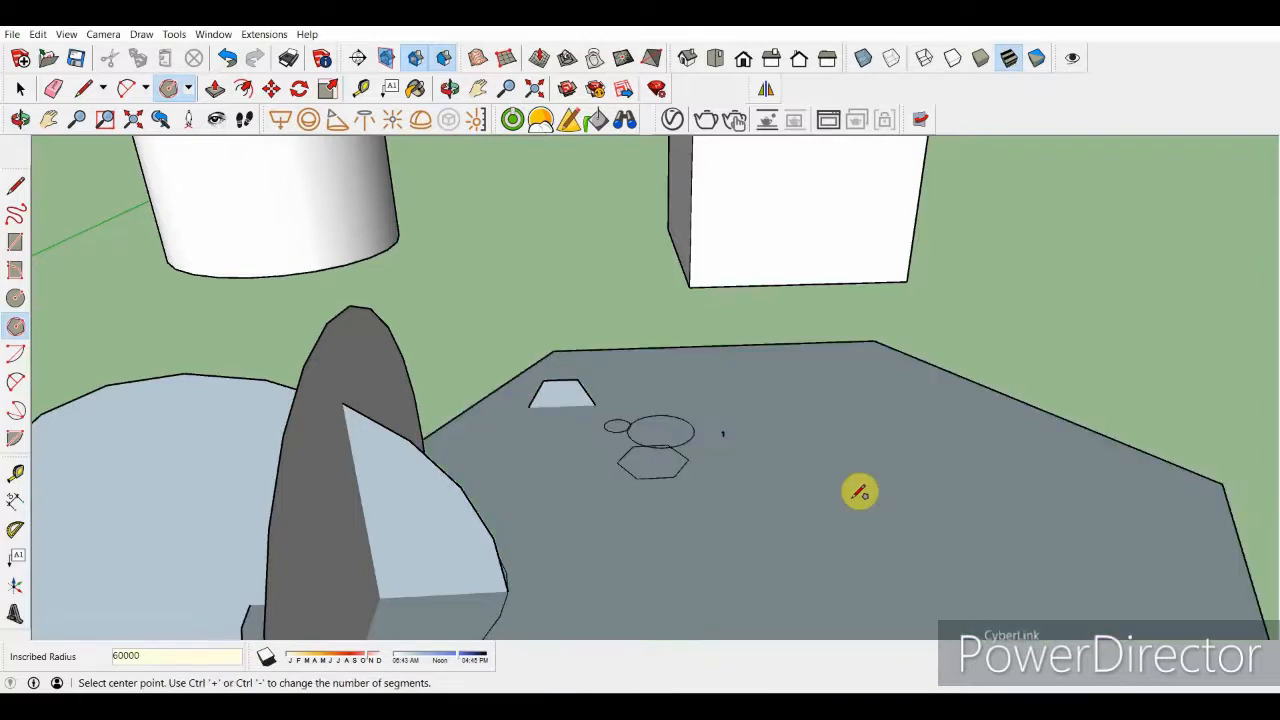